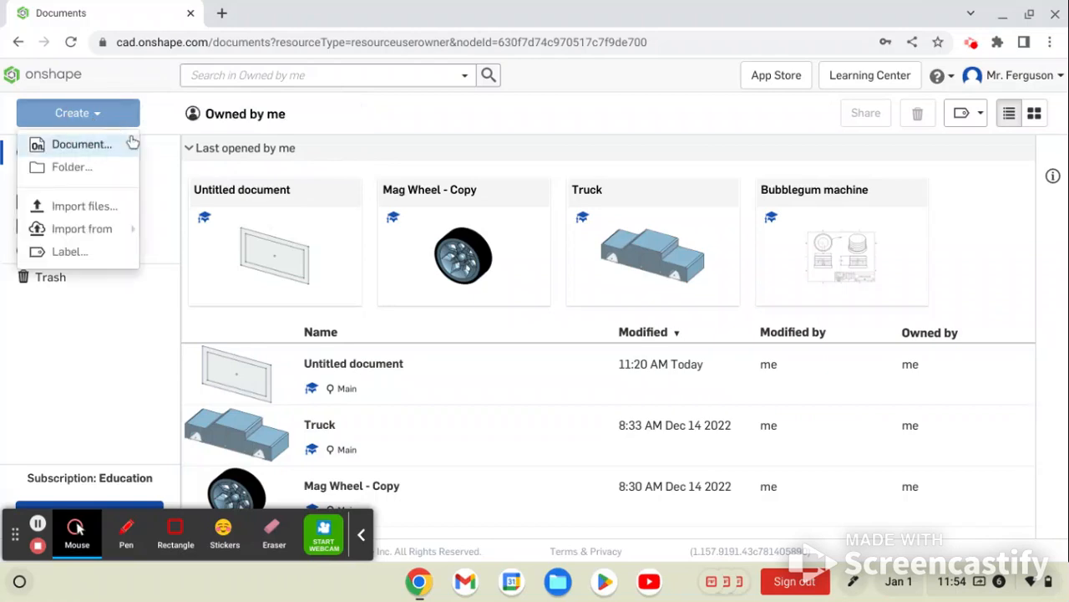
- Create a new document named Wine Box Project and orient its Part Studio to look straight at the Front plane
left_click(97, 147)
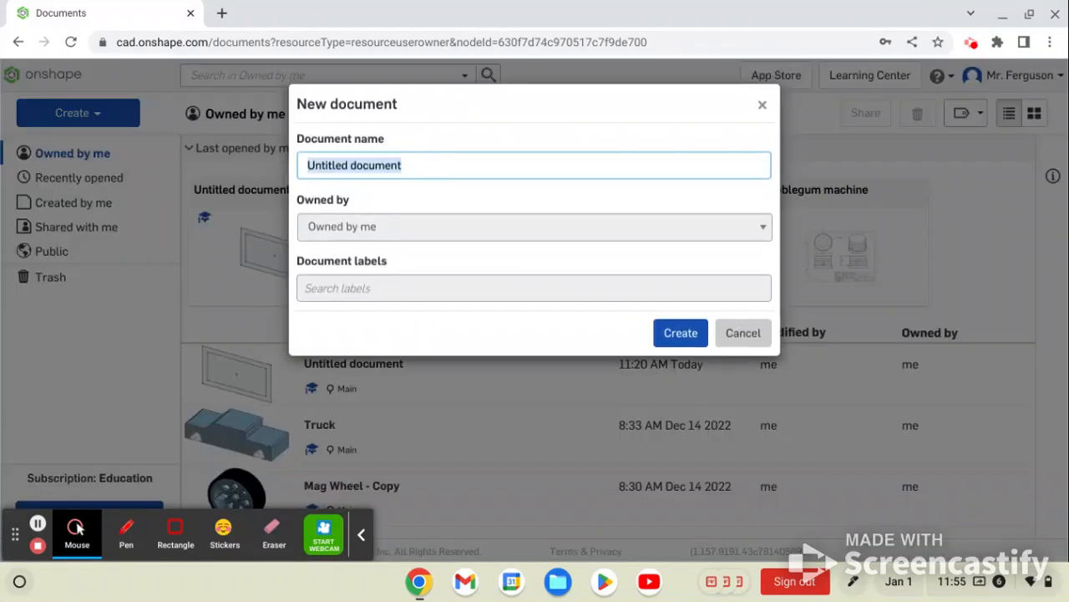
type("Wine Box Project")
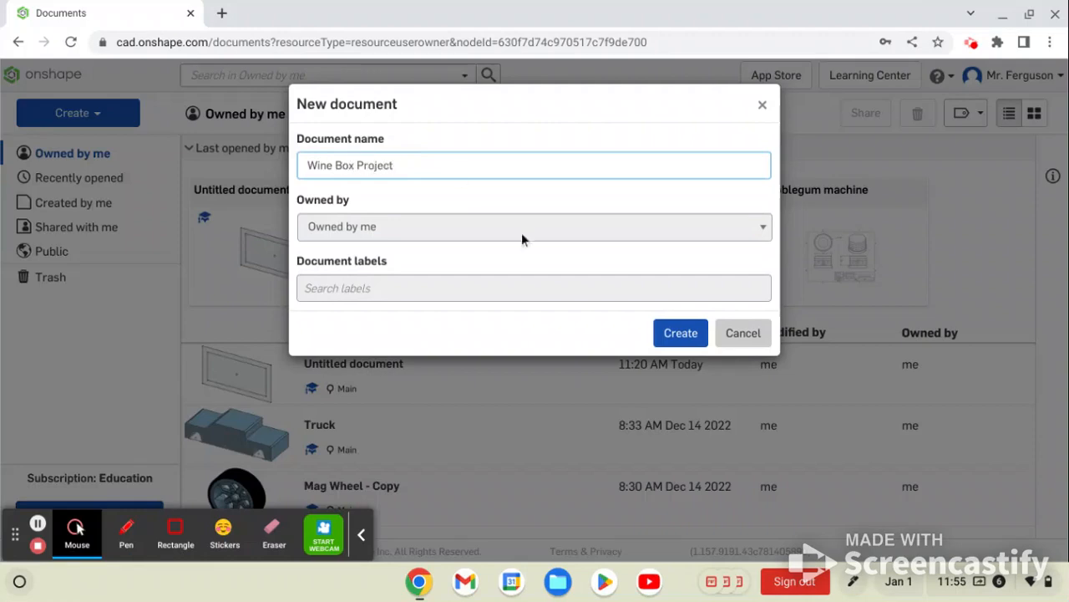
left_click(681, 332)
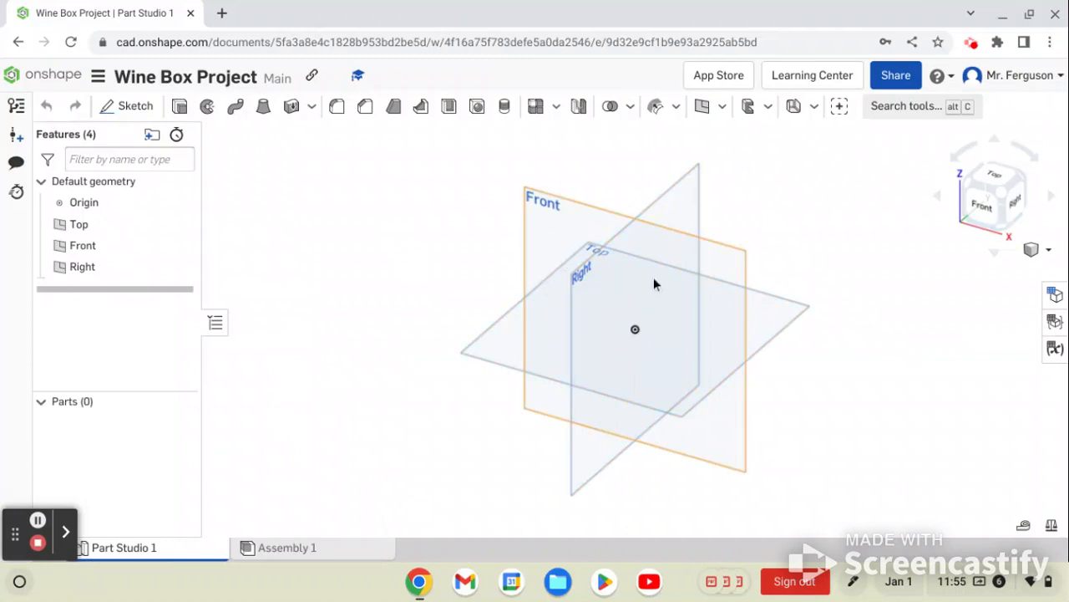
right_click_drag(655, 281, 926, 200)
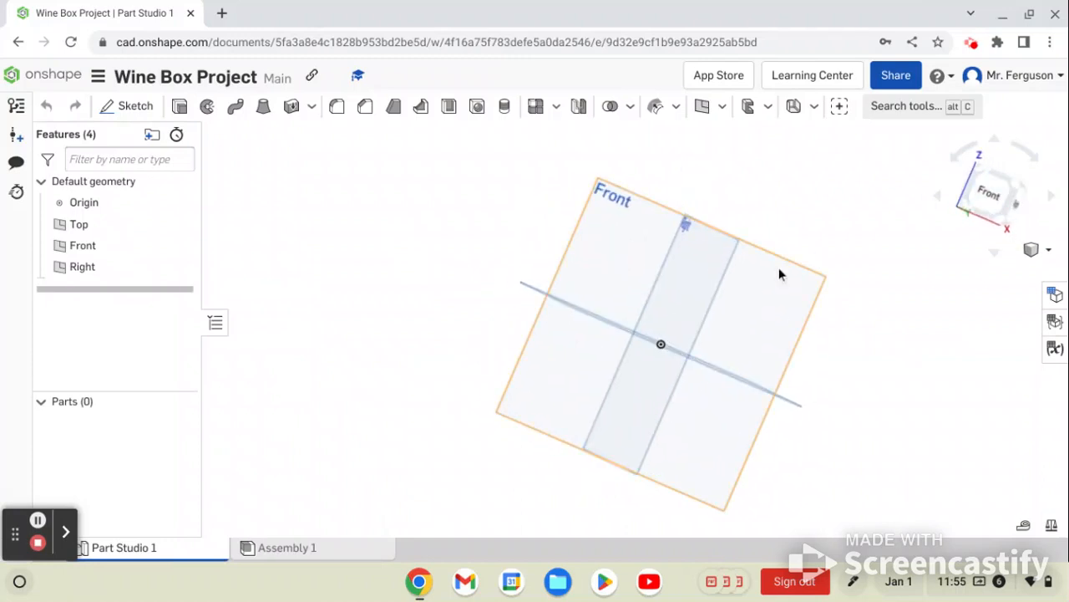
left_click(997, 197)
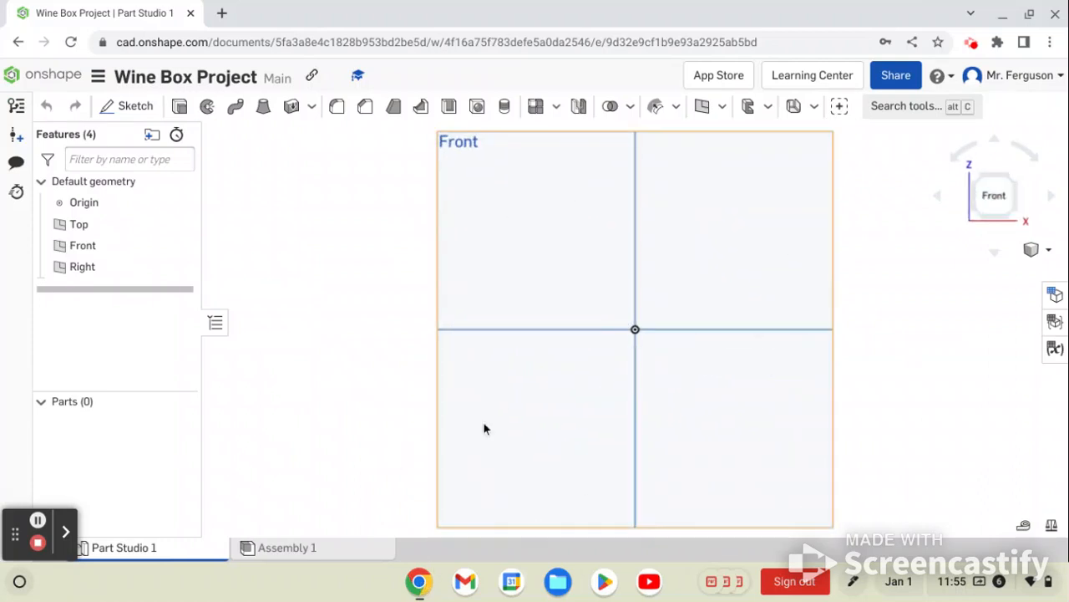
- Switch to the browser window with the Box page and examine the assembled wine box drawing and the part drawings
left_click(432, 583)
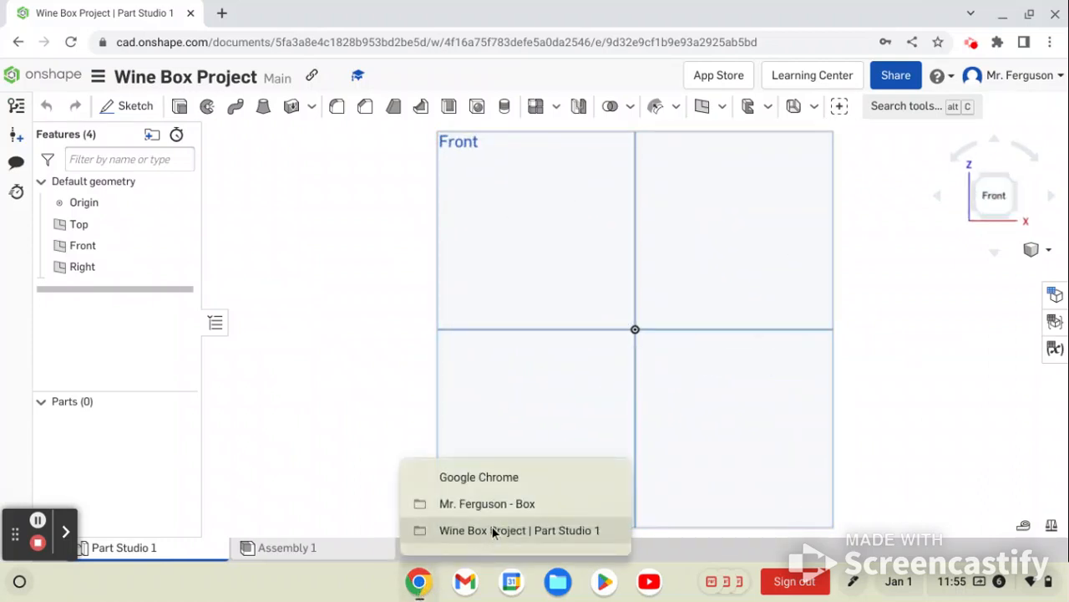
left_click(504, 504)
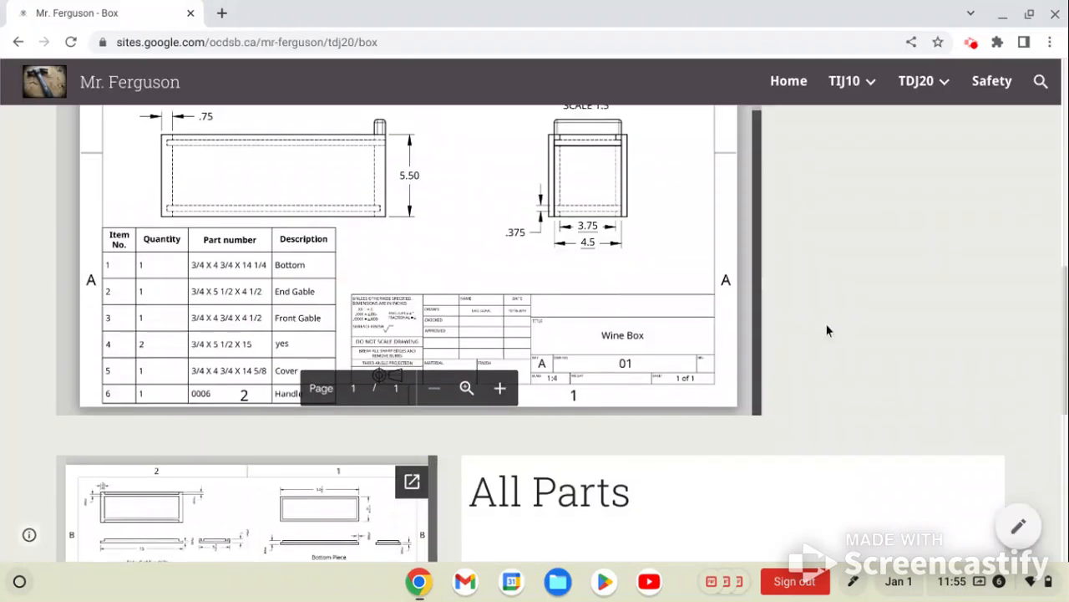
scroll(827, 331, "up", 5)
scroll(788, 289, "down", 2)
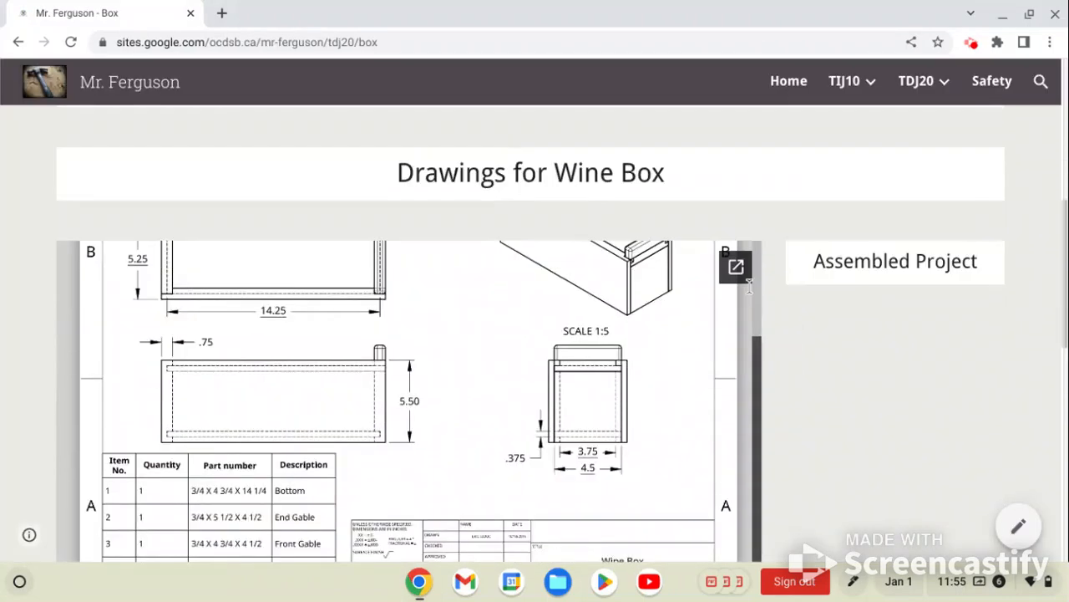
scroll(749, 287, "down", 2)
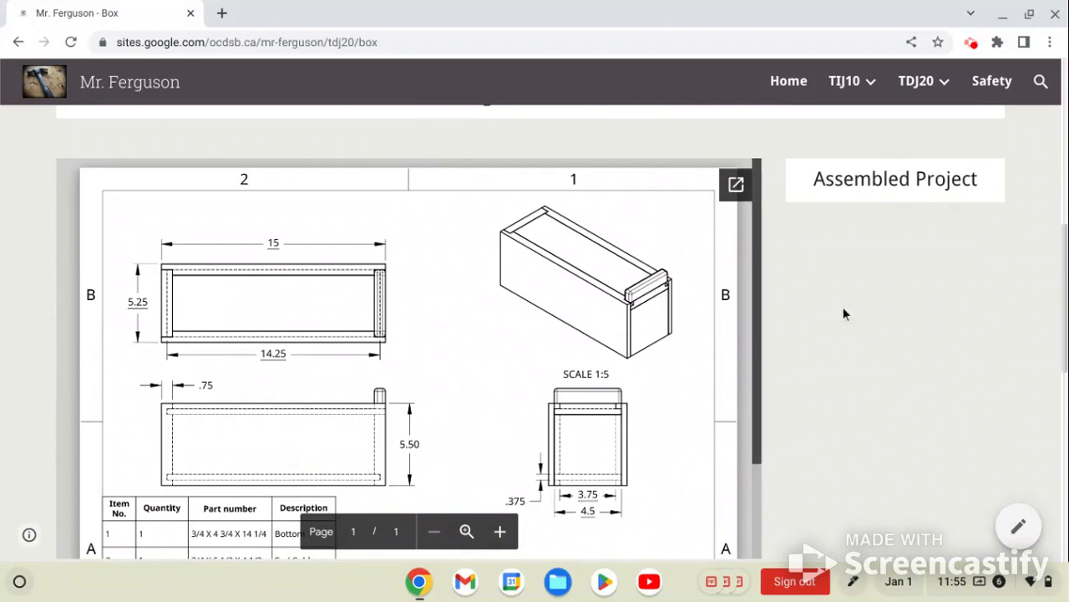
scroll(835, 316, "up", 2)
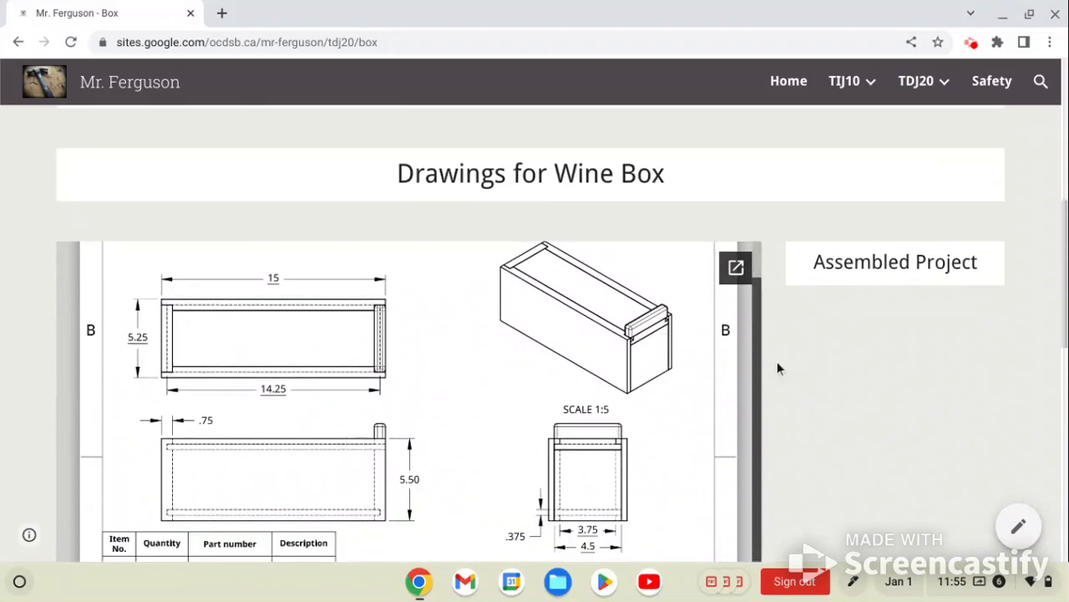
scroll(802, 361, "down", 1)
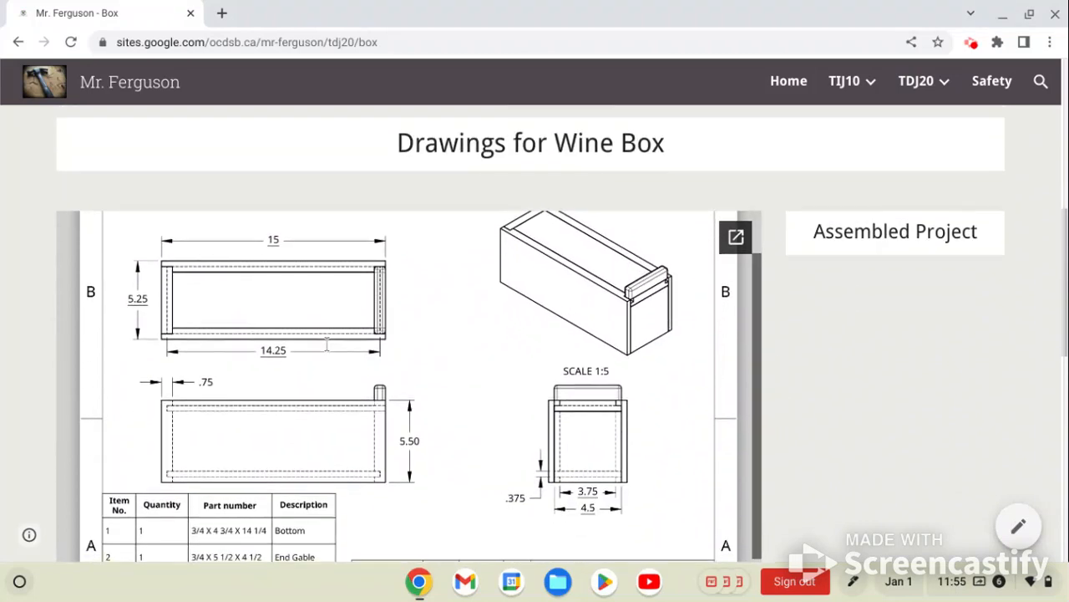
scroll(878, 347, "down", 5)
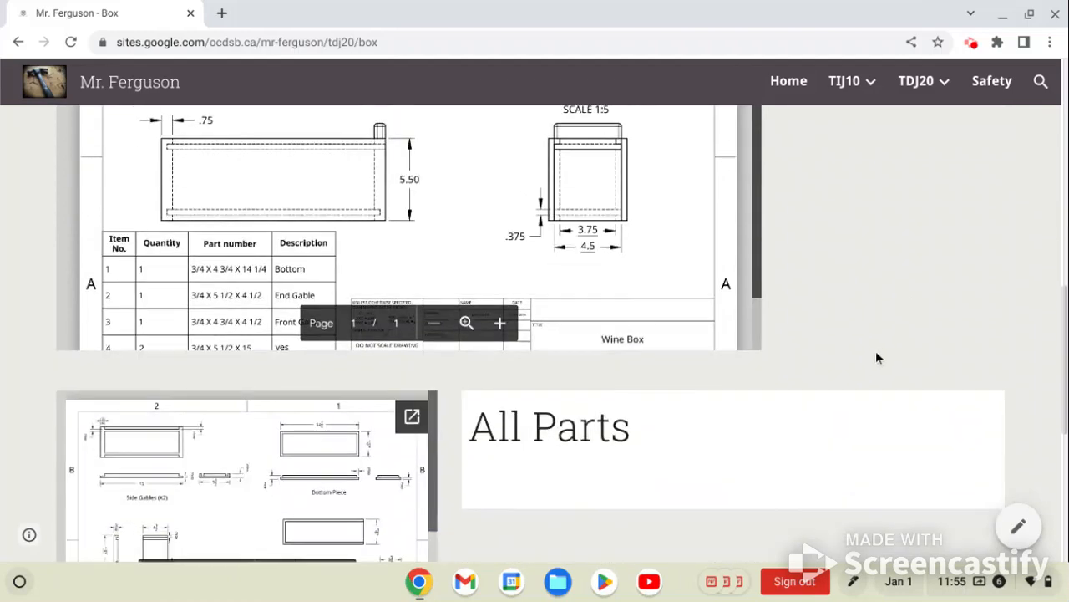
scroll(460, 410, "down", 2)
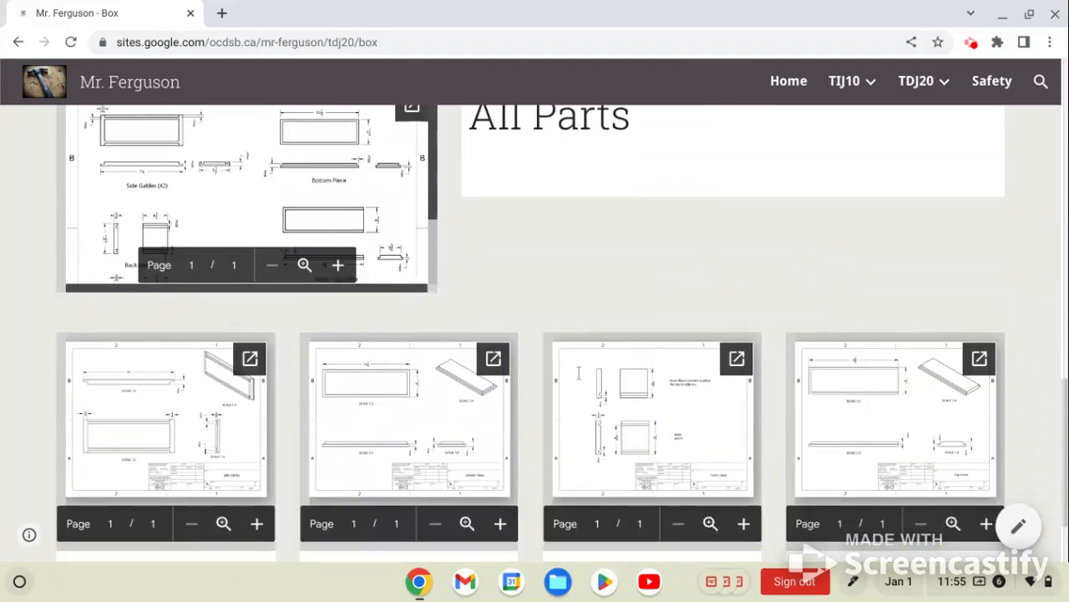
scroll(534, 275, "up", 2)
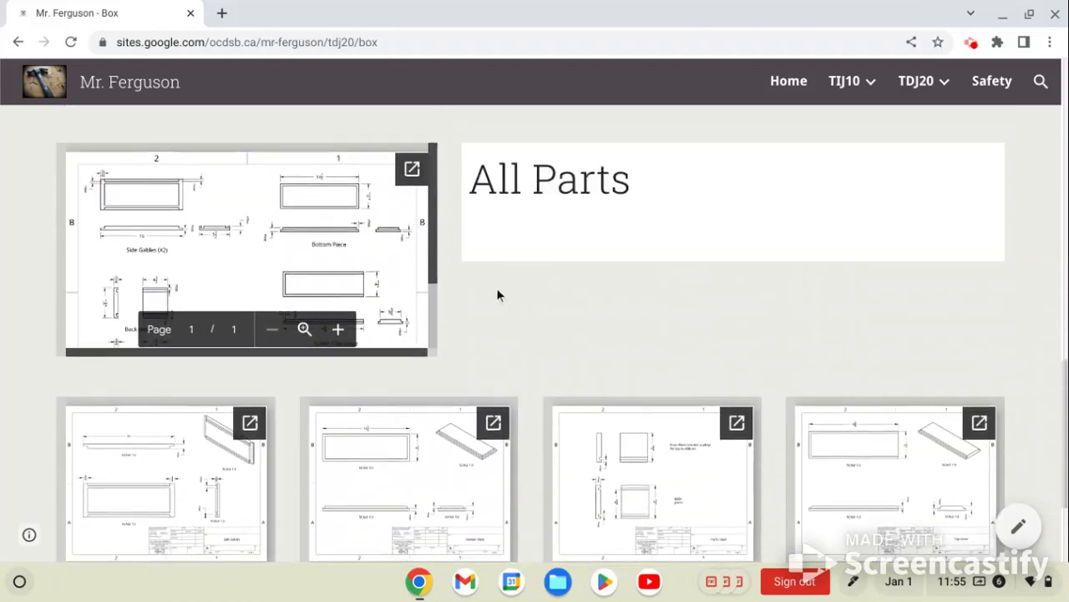
- Open the All Parts drawing in its own tab and arrange it beside the Wine Box Project window, keeping the Side Gables visible
left_click(412, 219)
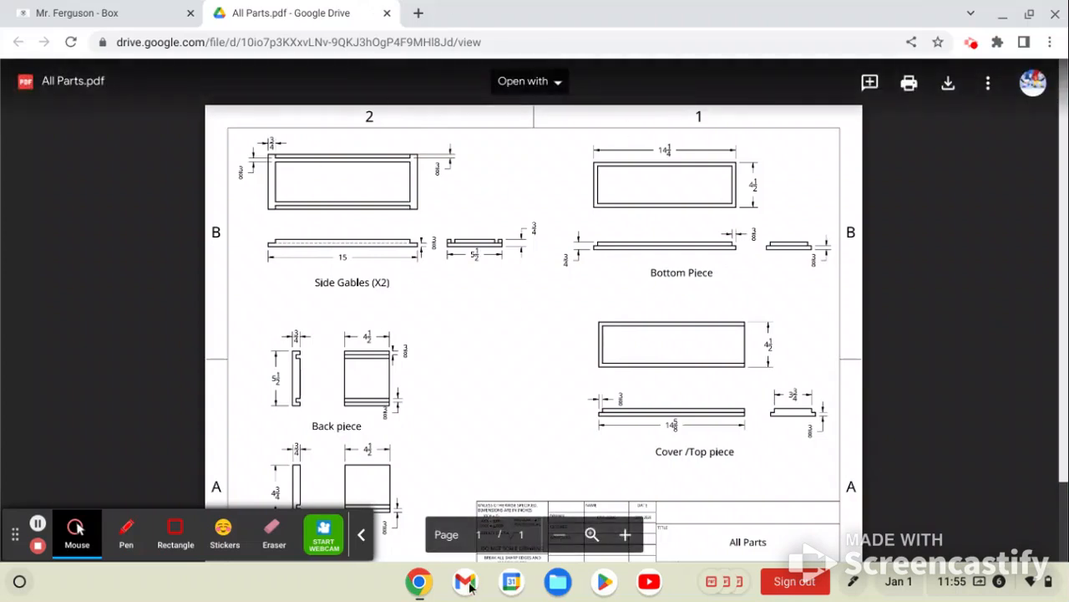
left_click(424, 583)
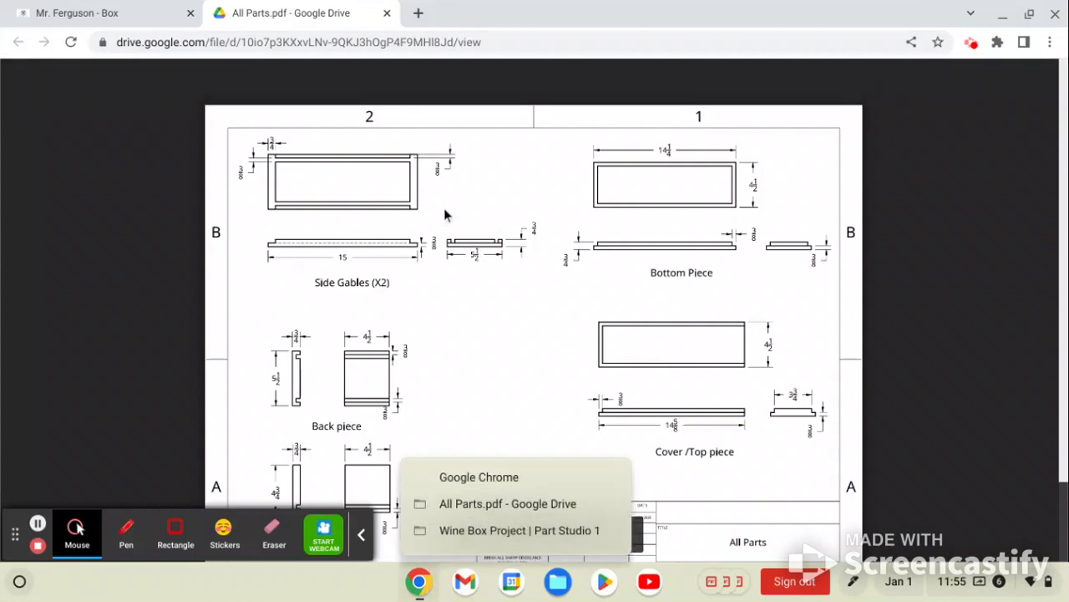
left_click(498, 529)
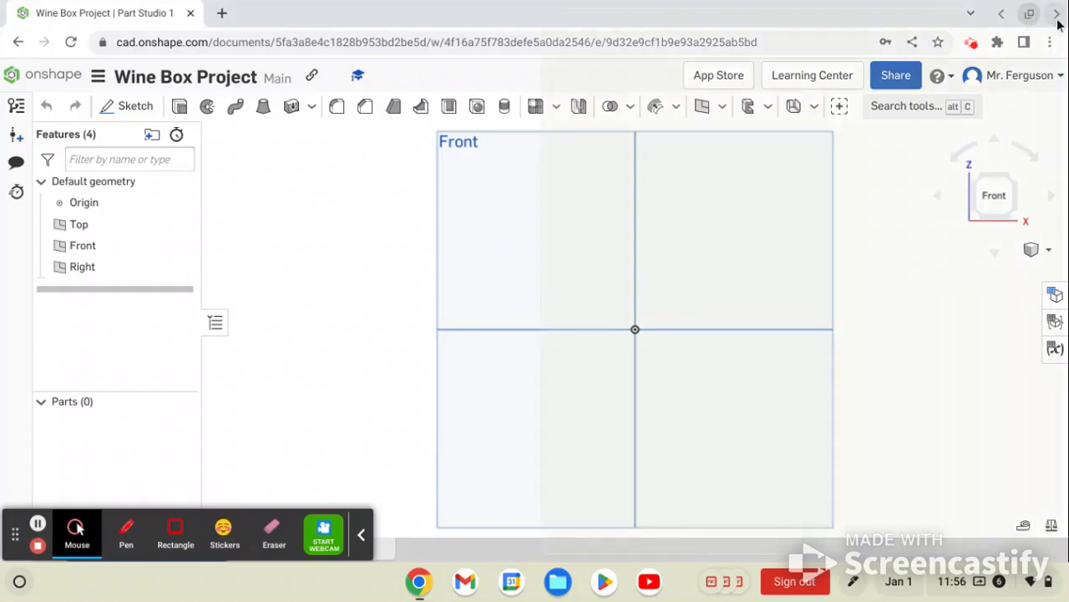
left_click(1057, 19)
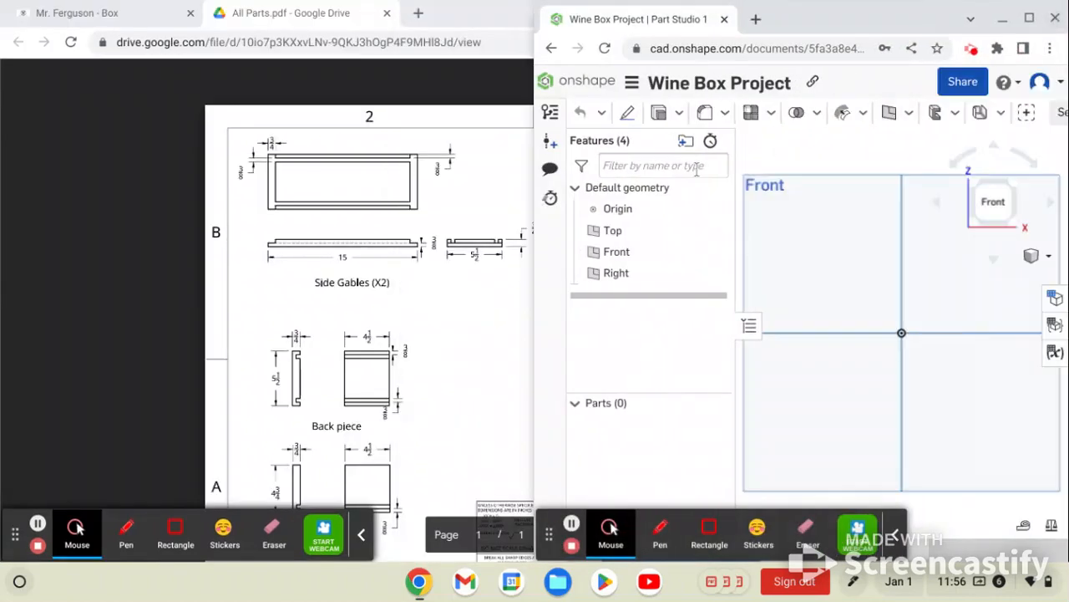
left_click(475, 104)
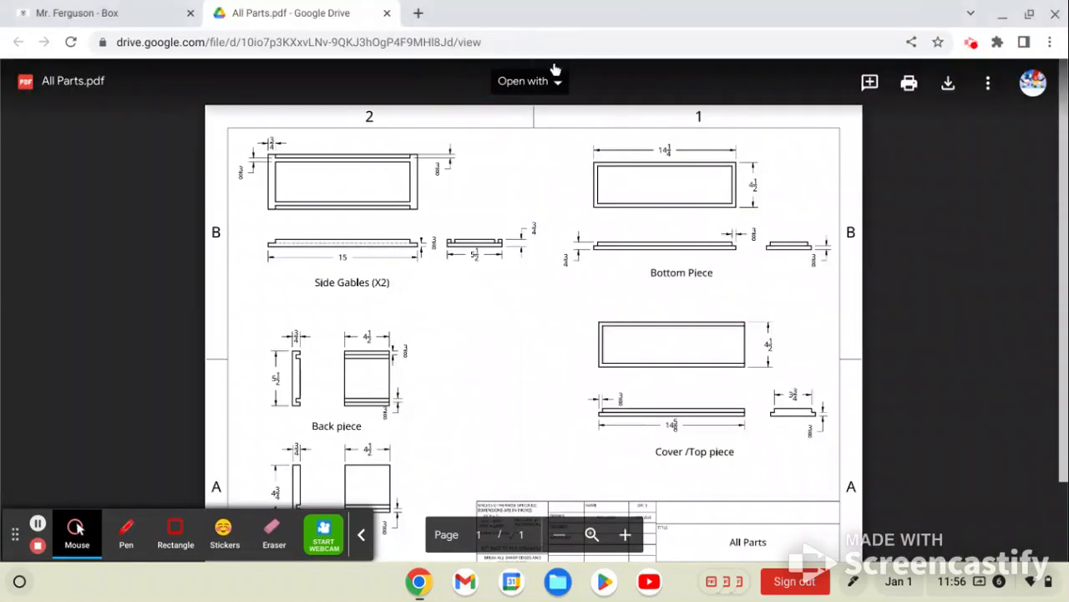
left_click(1024, 23)
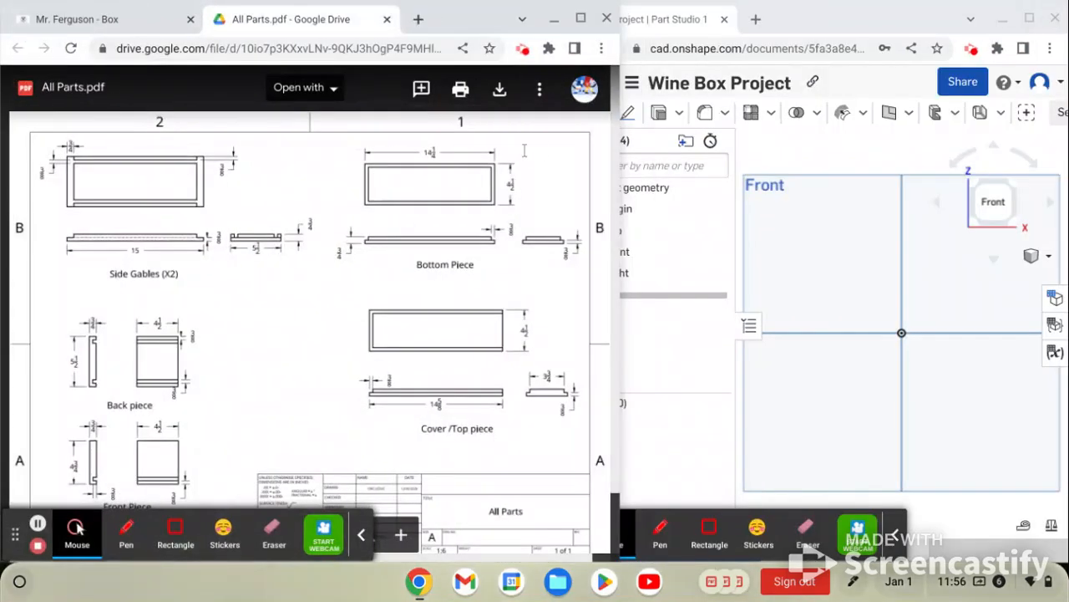
left_click(874, 83)
mouse_move(534, 236)
left_mouse_down()
mouse_move(258, 237)
mouse_move(297, 238)
mouse_move(286, 237)
left_mouse_up()
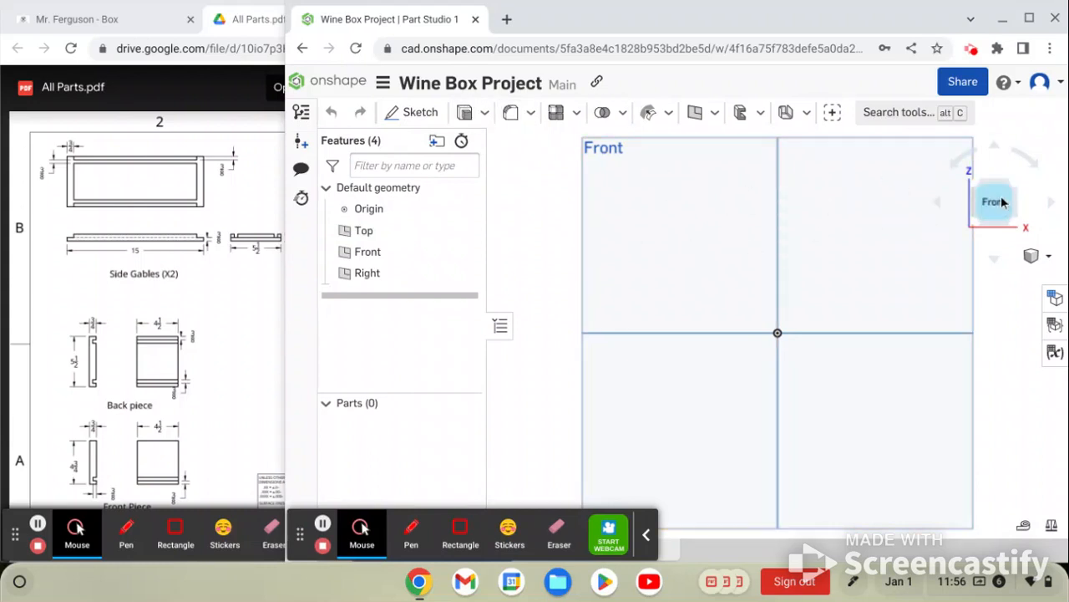
left_click(640, 246)
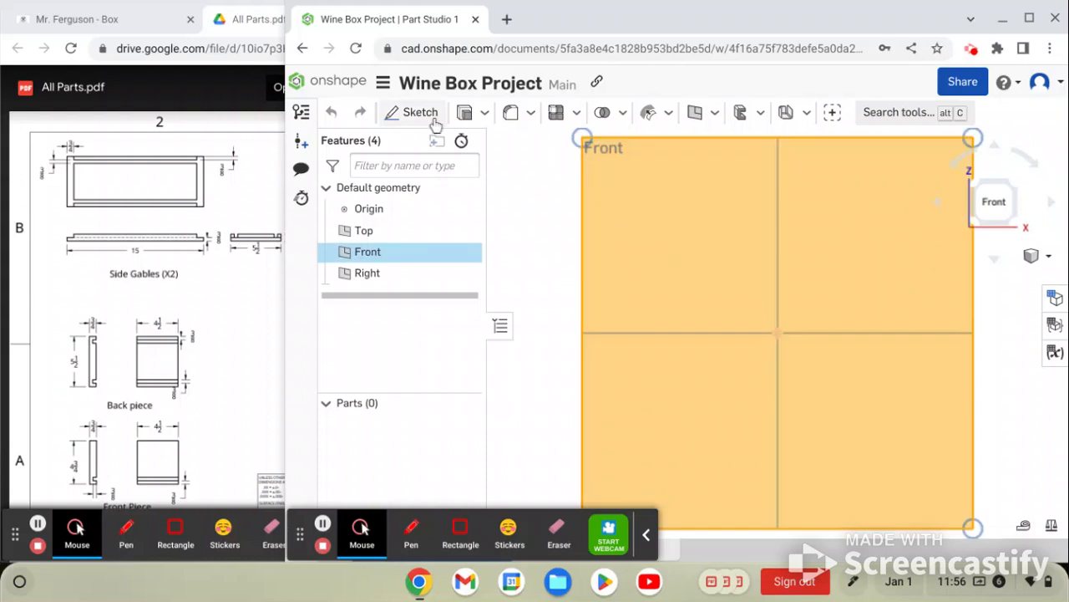
left_click(431, 120)
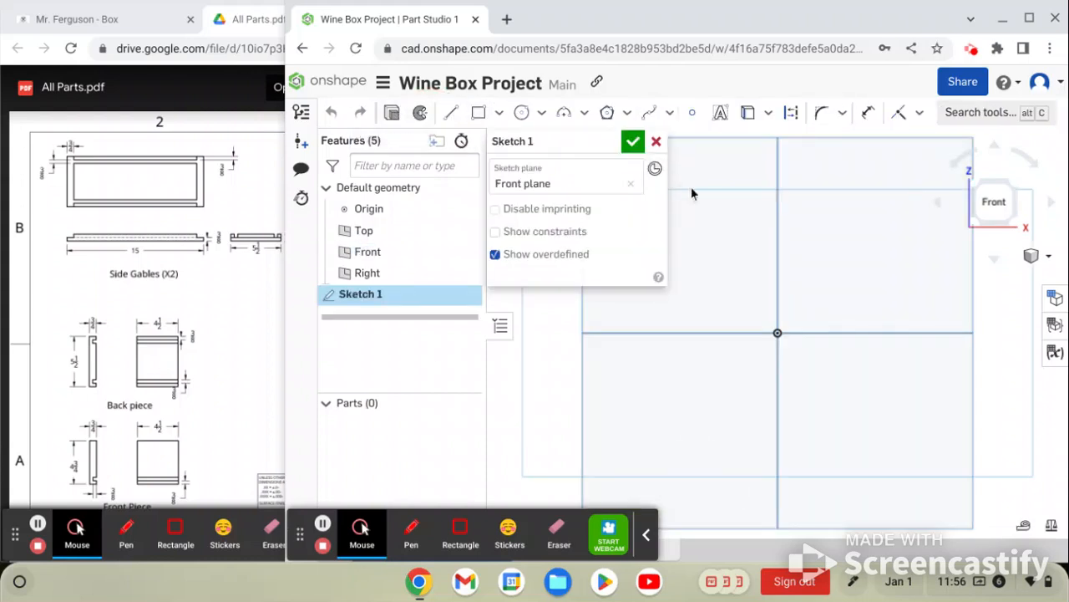
left_click(656, 143)
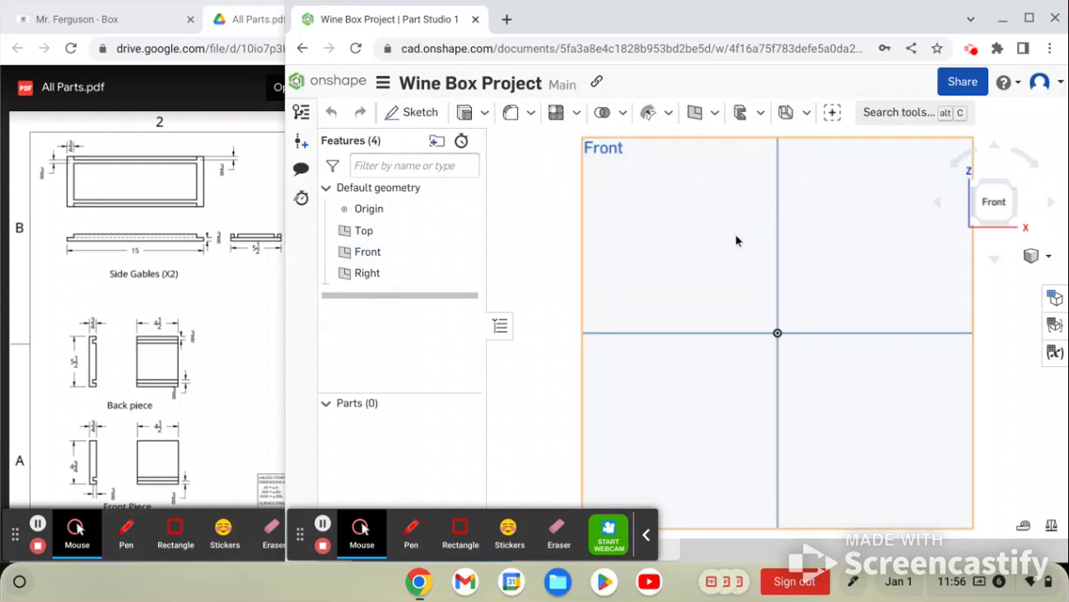
- Start a sketch on the Front plane and draw a center point rectangle about 4.69 wide by 2.09 high, centred on the origin
left_click(690, 232)
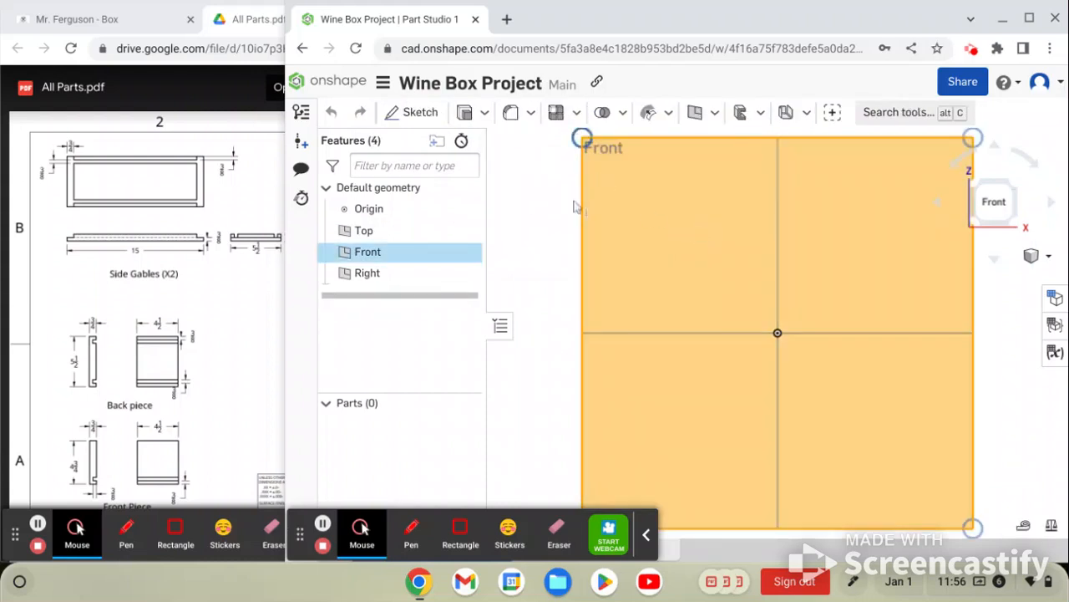
left_click(421, 113)
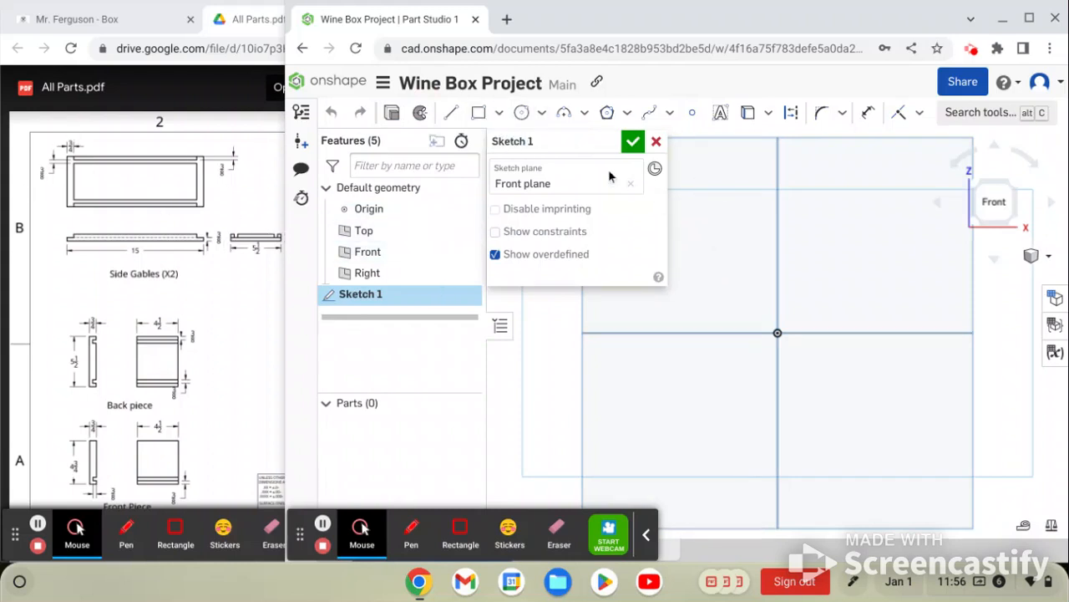
left_click(499, 116)
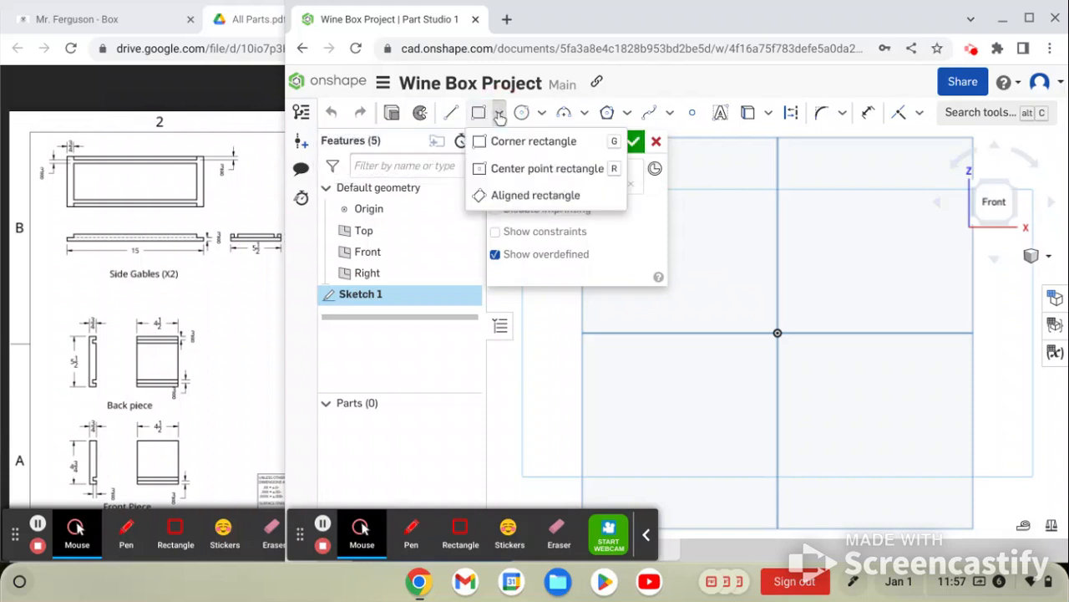
left_click(547, 168)
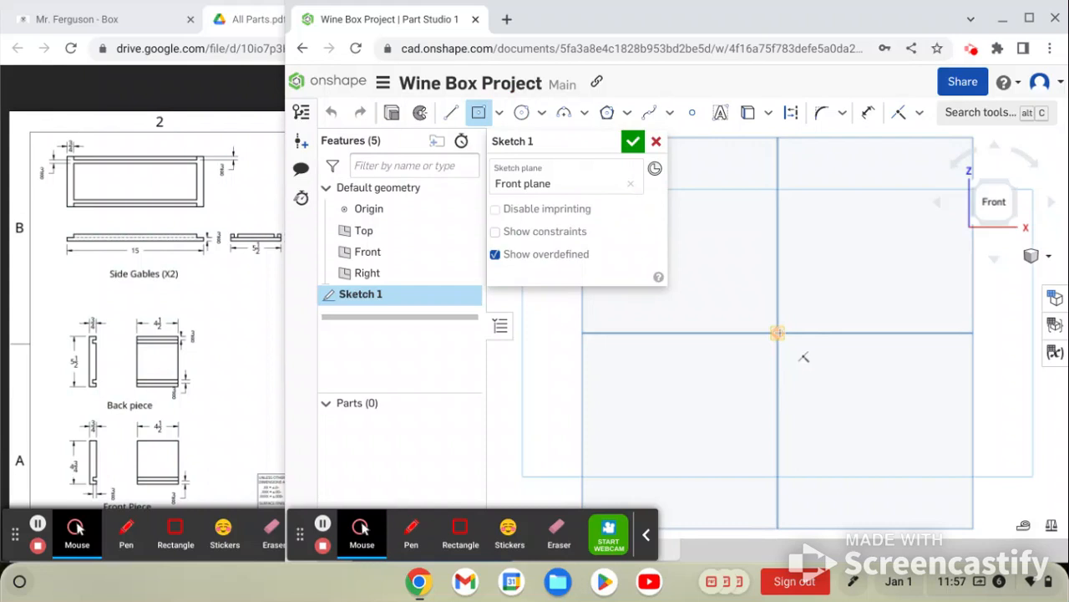
left_click(777, 332)
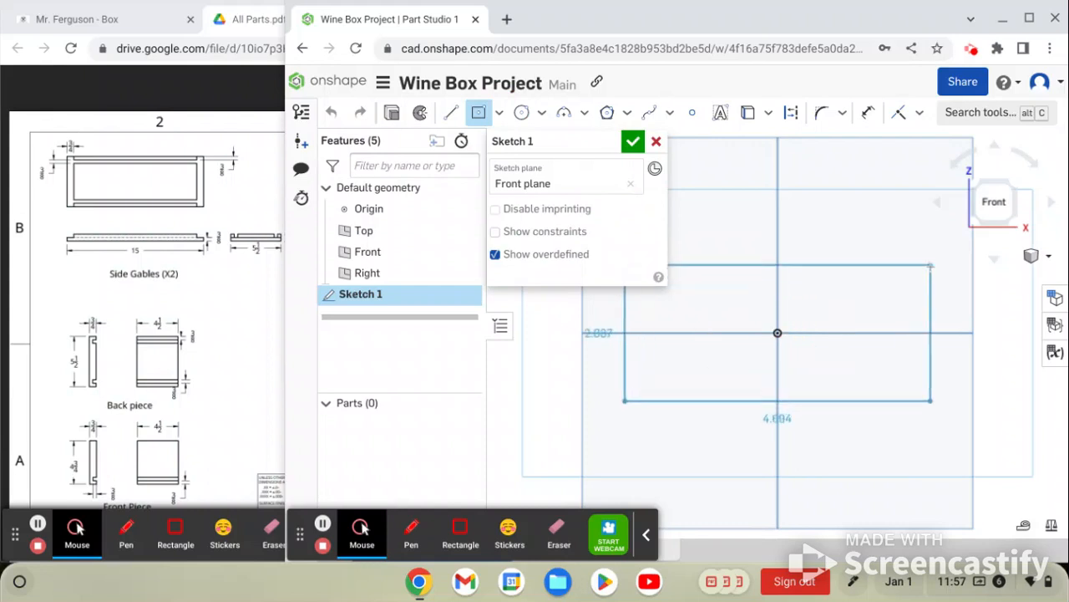
left_click(931, 266)
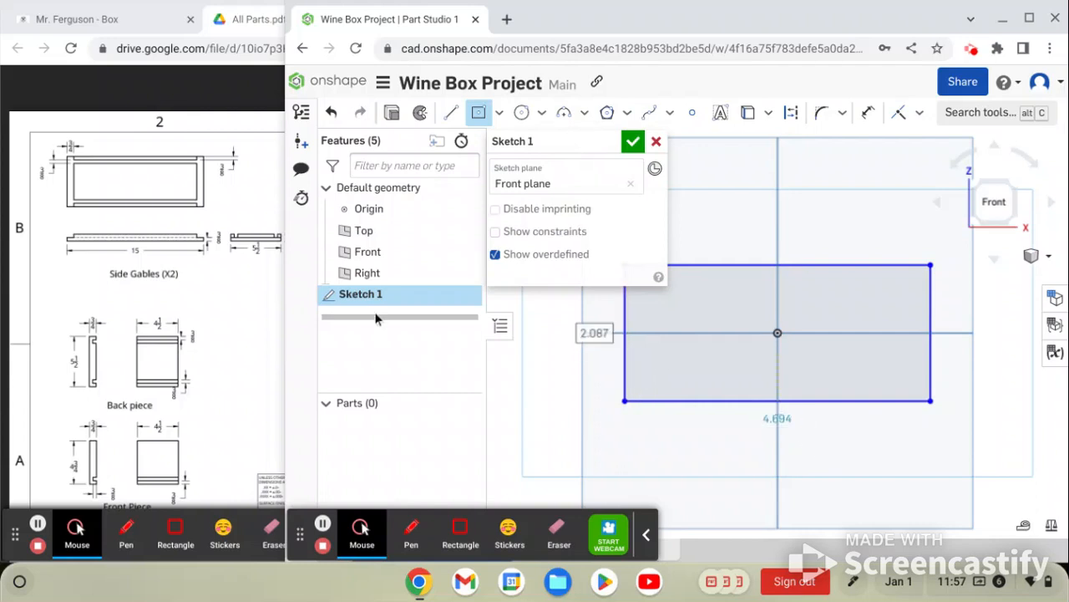
- Set the rectangle's horizontal length to 15 and fit the whole sketch in view
double_click(794, 425)
type("15")
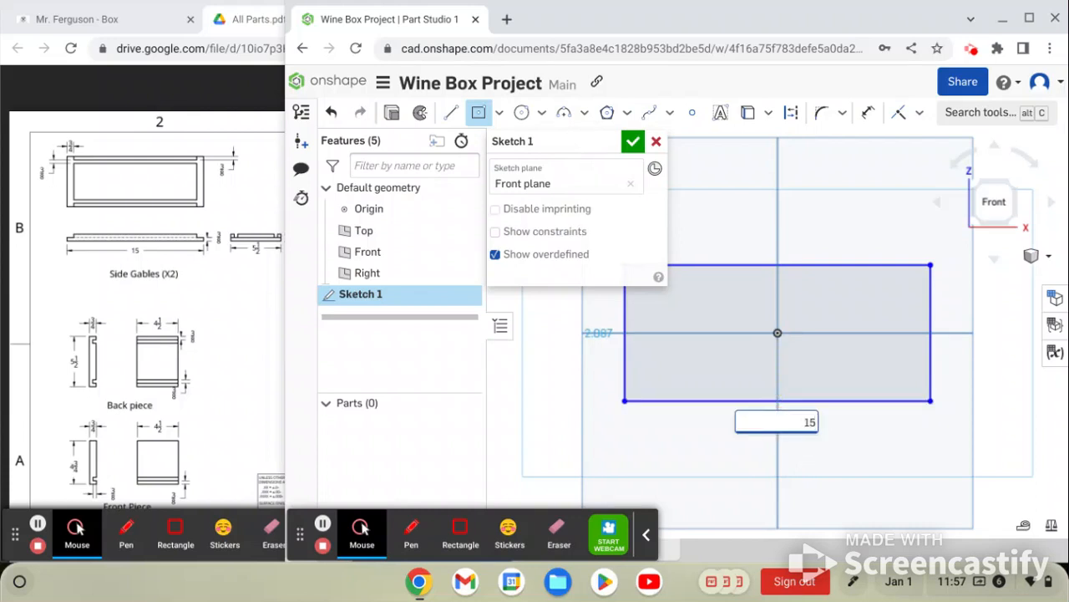
key("Return")
key("f")
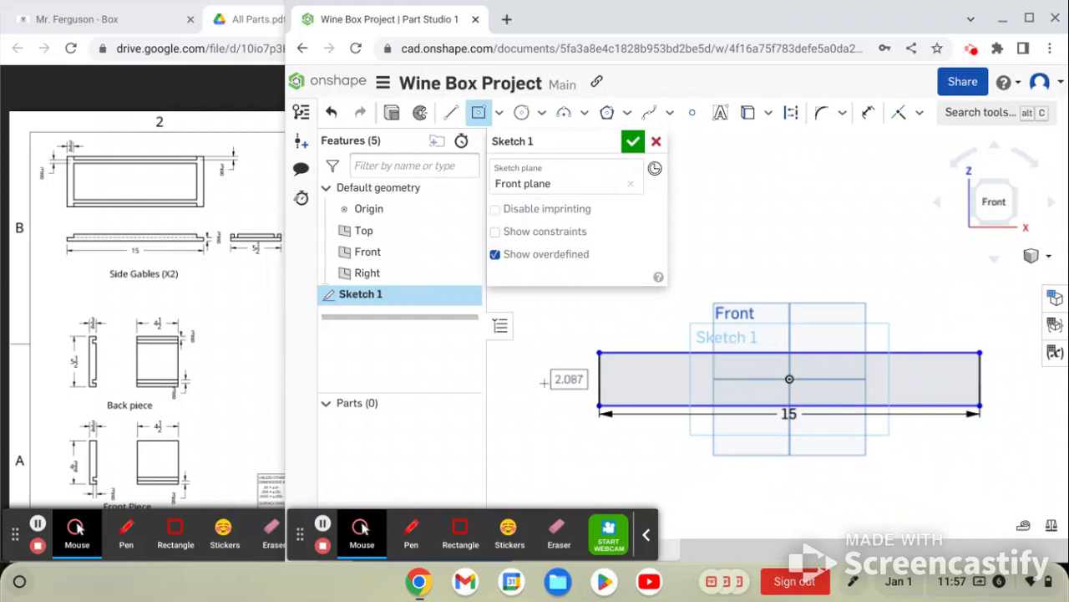
scroll(559, 393, "up", 2)
scroll(657, 424, "down", 3)
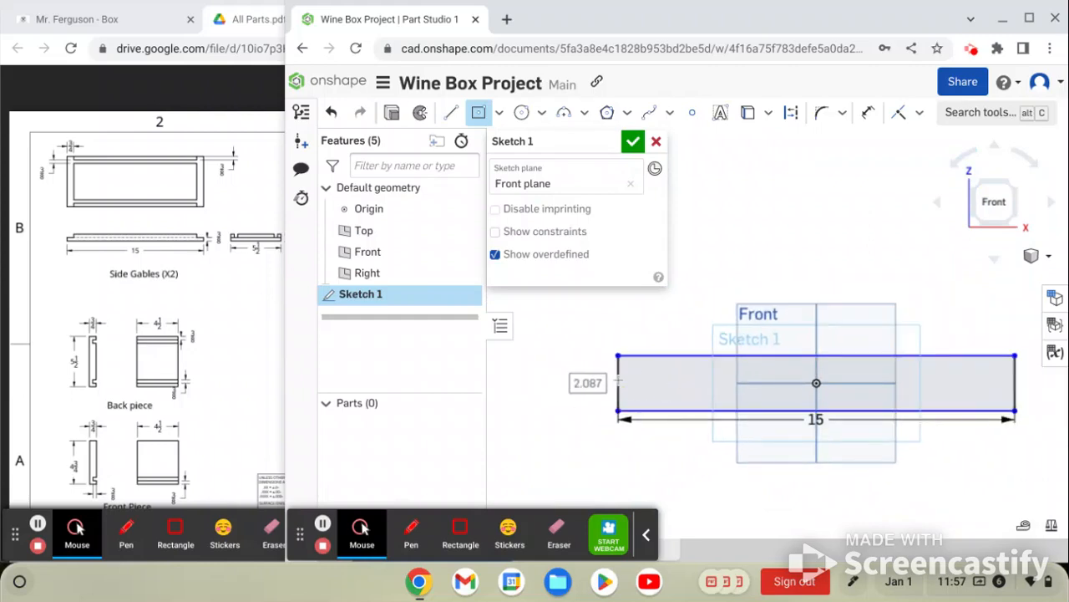
scroll(769, 371, "up", 1)
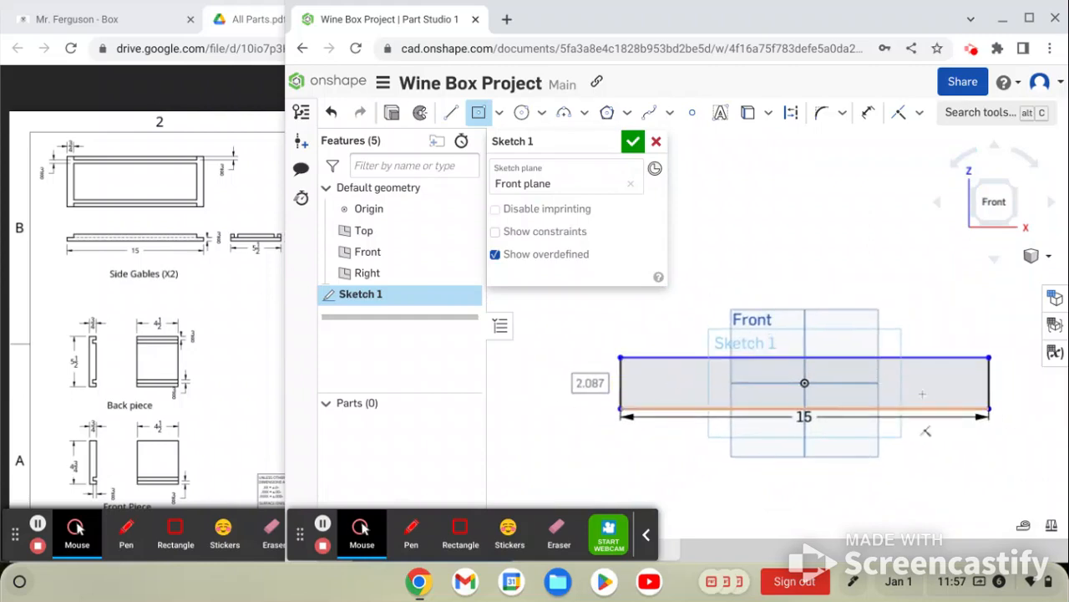
scroll(589, 371, "up", 2)
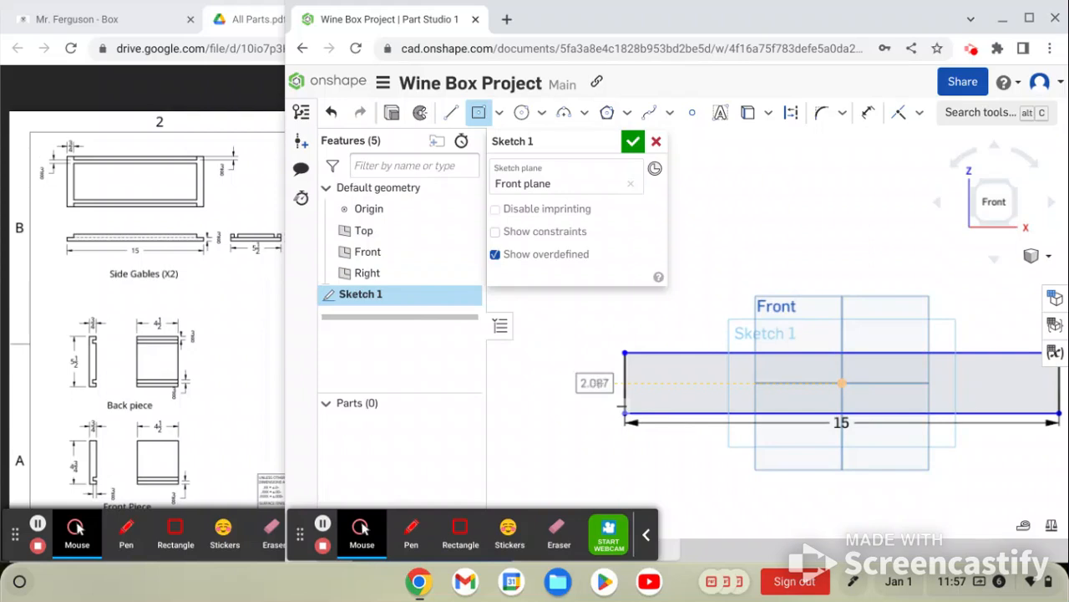
- Set the rectangle's height to 5.5 and accept the finished sketch
type("5.5")
key("Return")
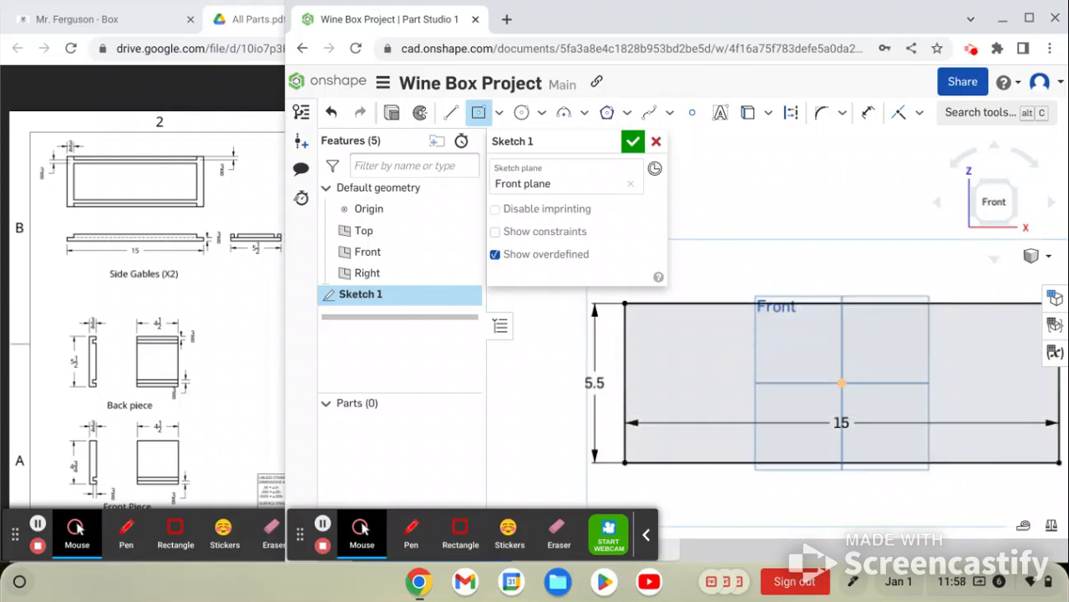
key("f")
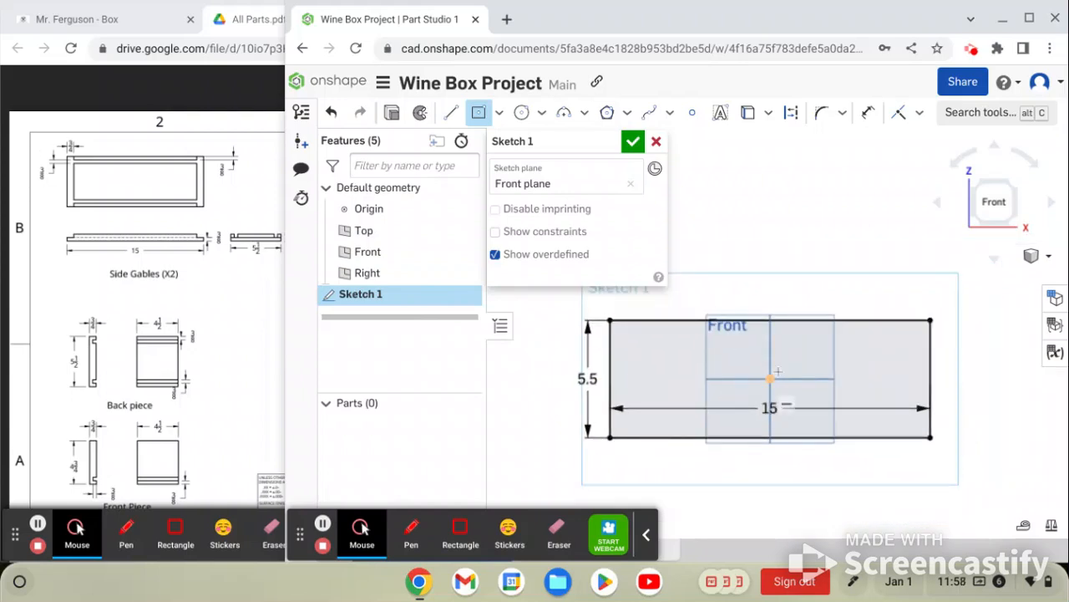
mouse_move(781, 405)
right_mouse_down()
mouse_move(811, 353)
mouse_move(812, 327)
mouse_move(815, 389)
mouse_move(773, 384)
right_mouse_up()
key("n")
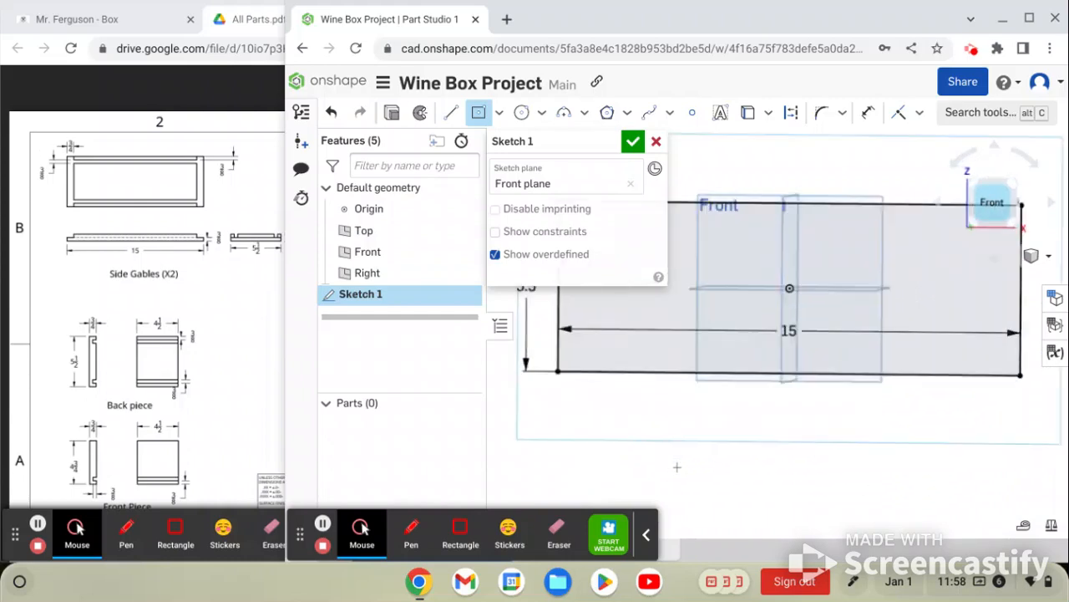
scroll(794, 386, "up", 5)
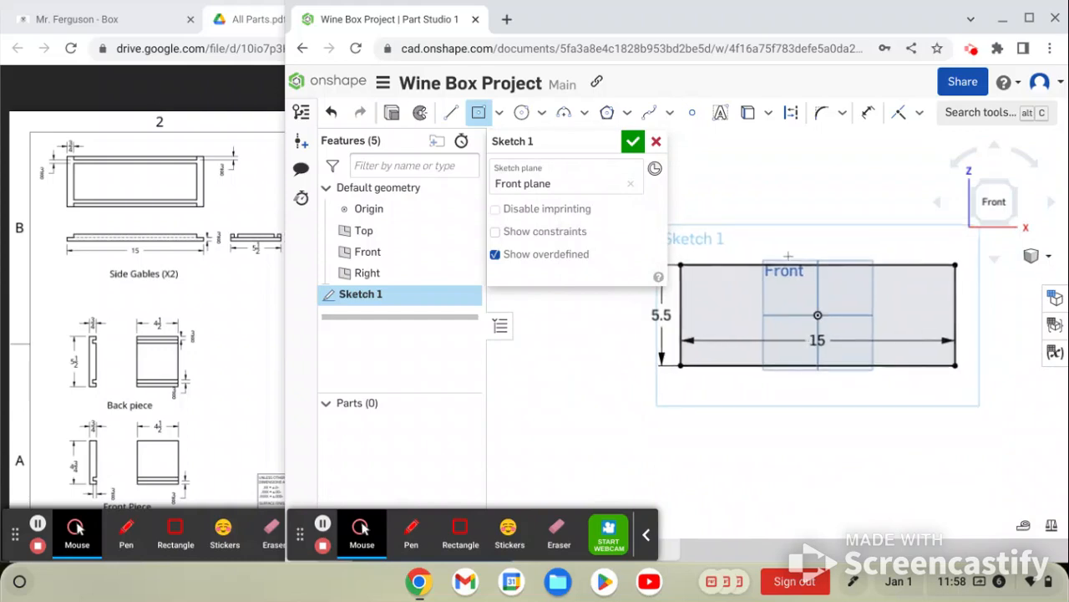
scroll(880, 331, "up", 1)
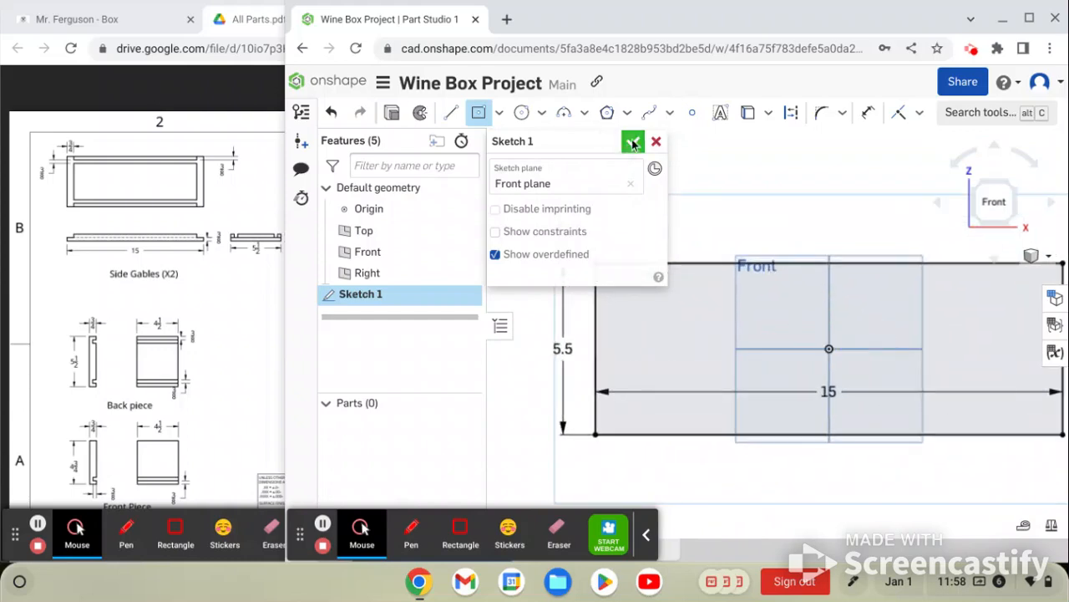
left_click(633, 142)
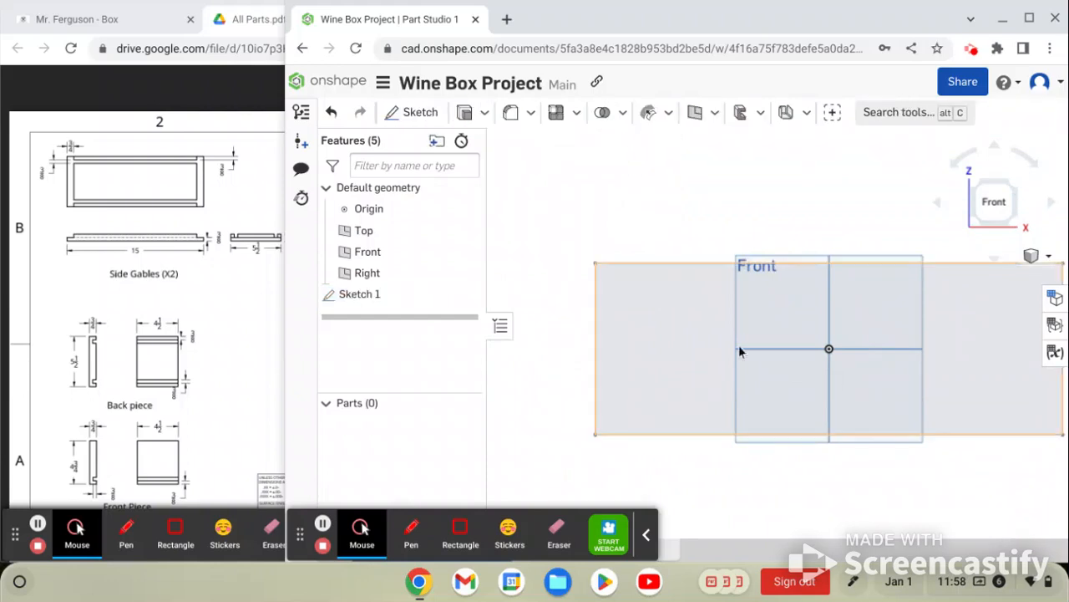
- Extrude the rectangle 3/4 in as a new blind solid, consulting the side gable dimensions on the All Parts drawing
right_click_drag(818, 324, 723, 299)
right_click_drag(700, 293, 690, 302)
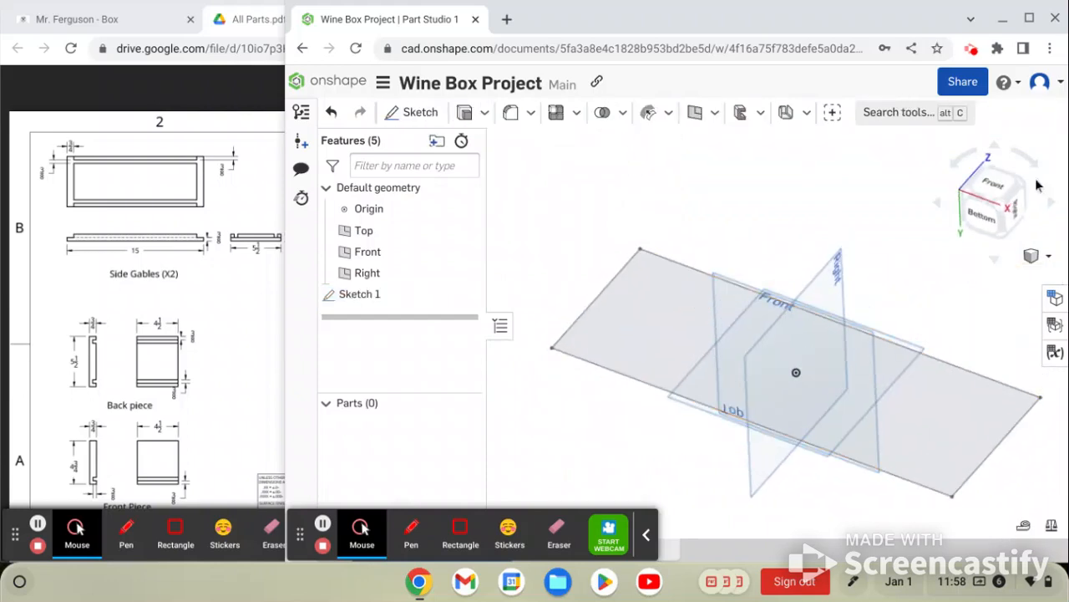
left_click(996, 182)
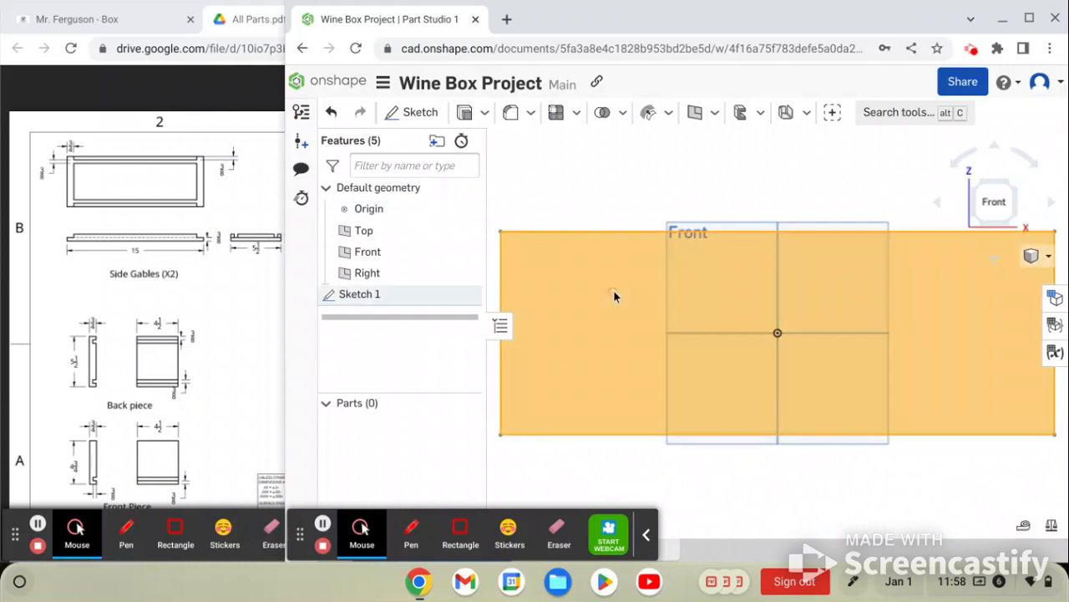
left_click(613, 289)
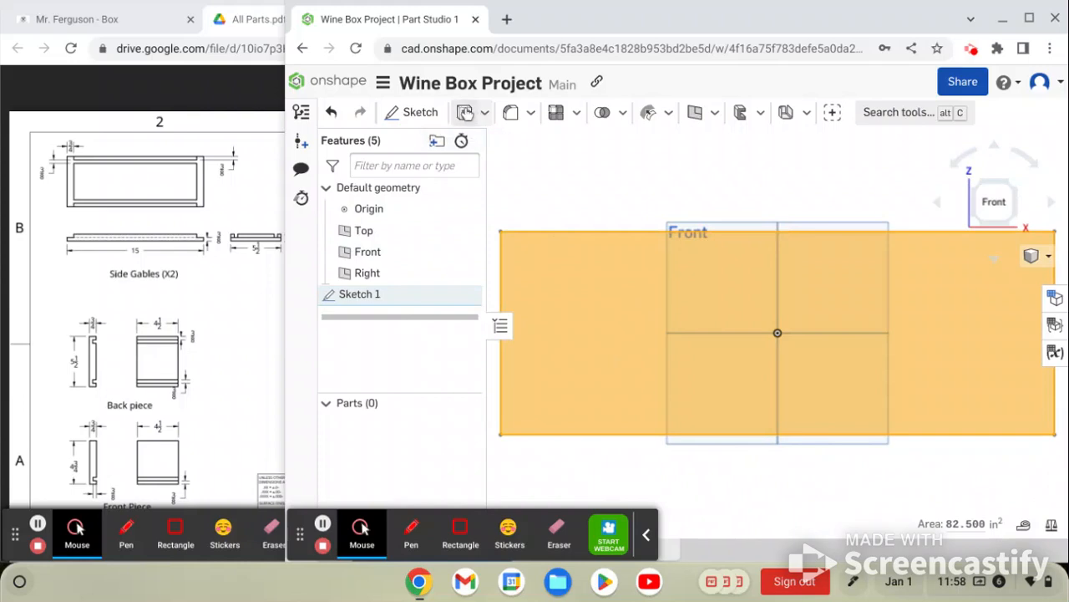
left_click(465, 112)
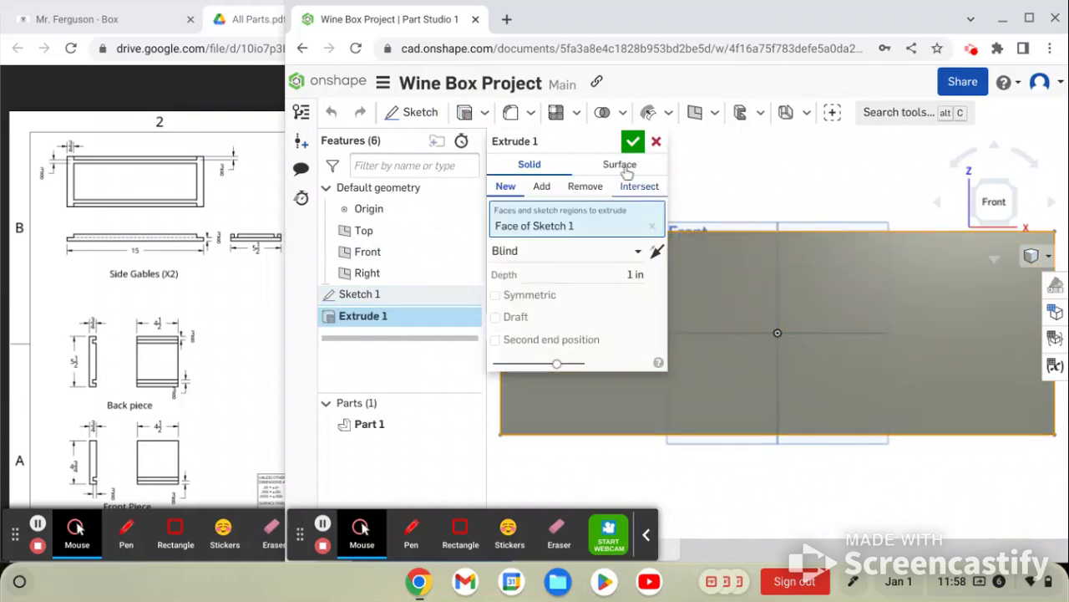
right_click_drag(735, 299, 759, 296)
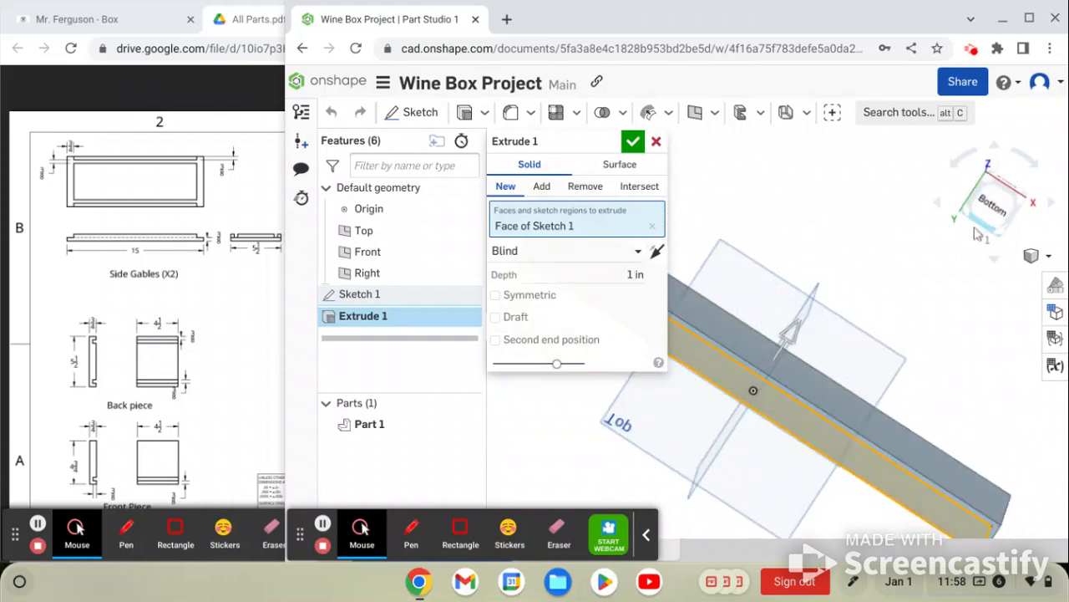
left_click(1005, 192)
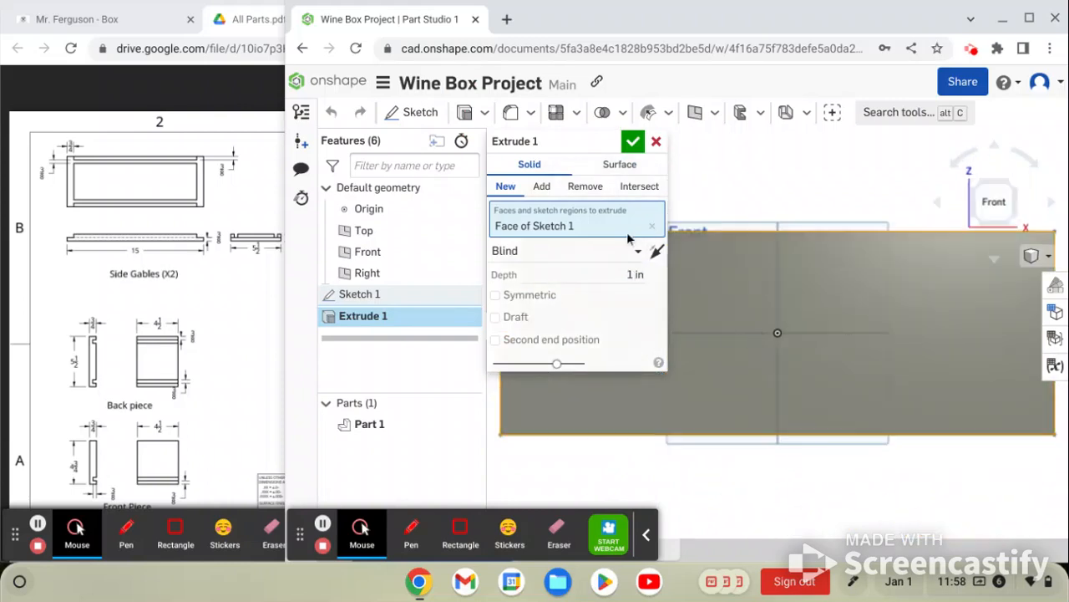
right_click_drag(765, 366, 787, 246)
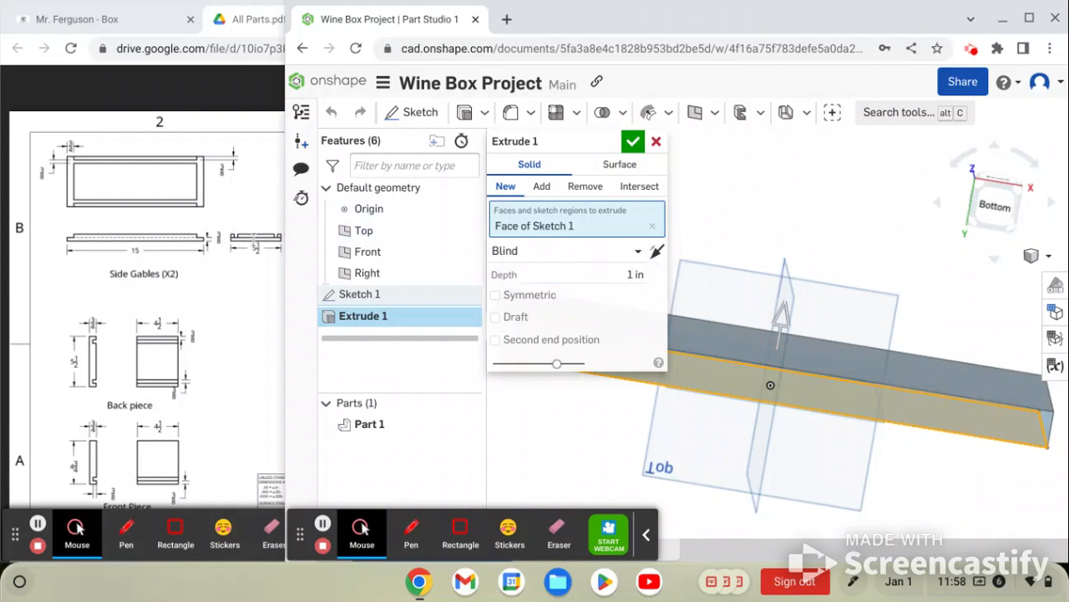
left_click(225, 372)
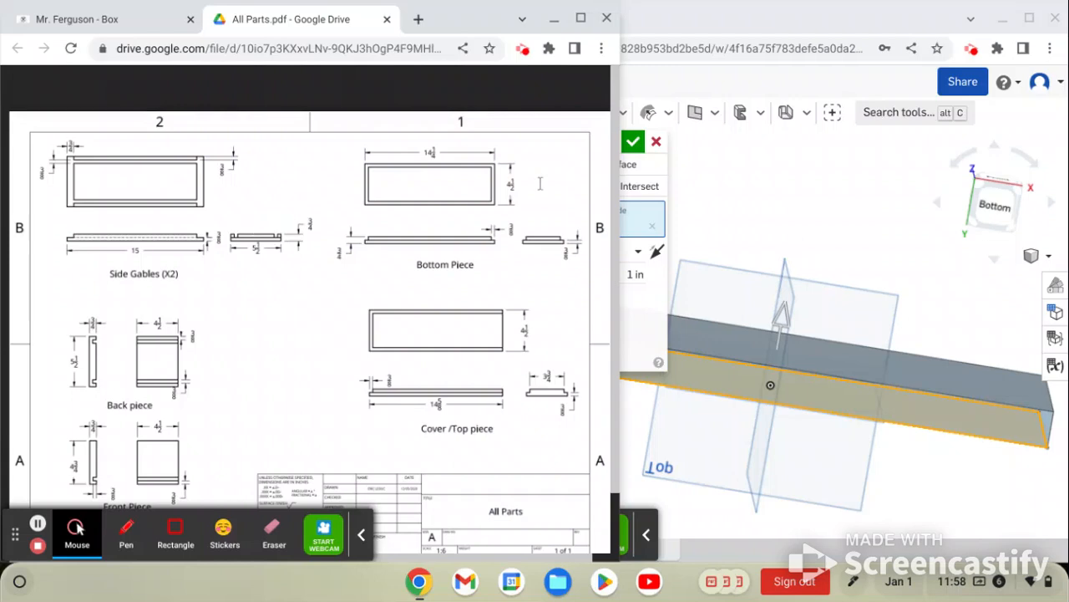
left_click(783, 351)
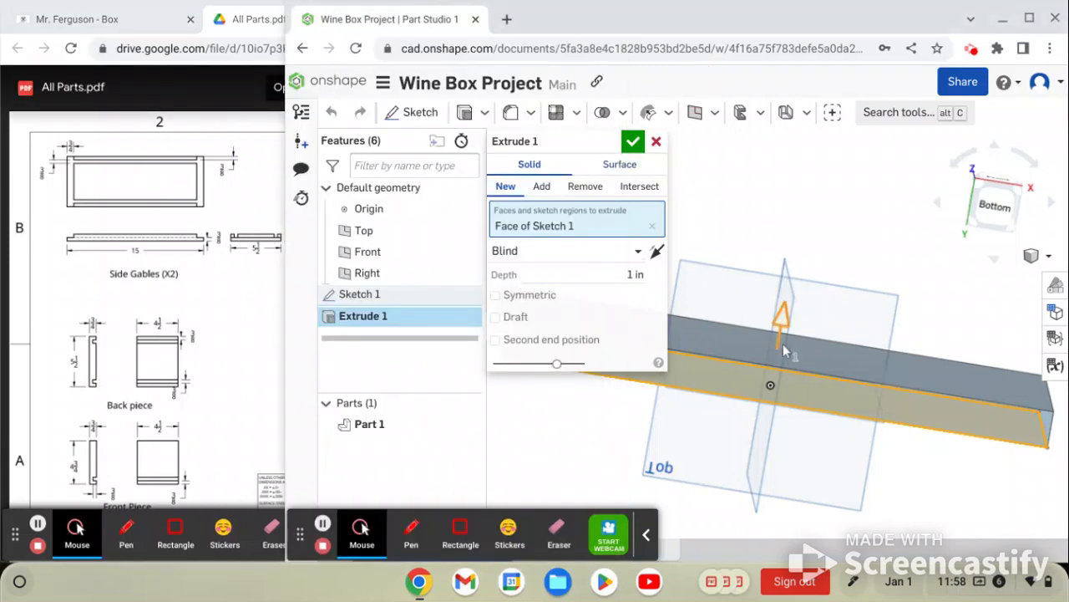
left_click(633, 274)
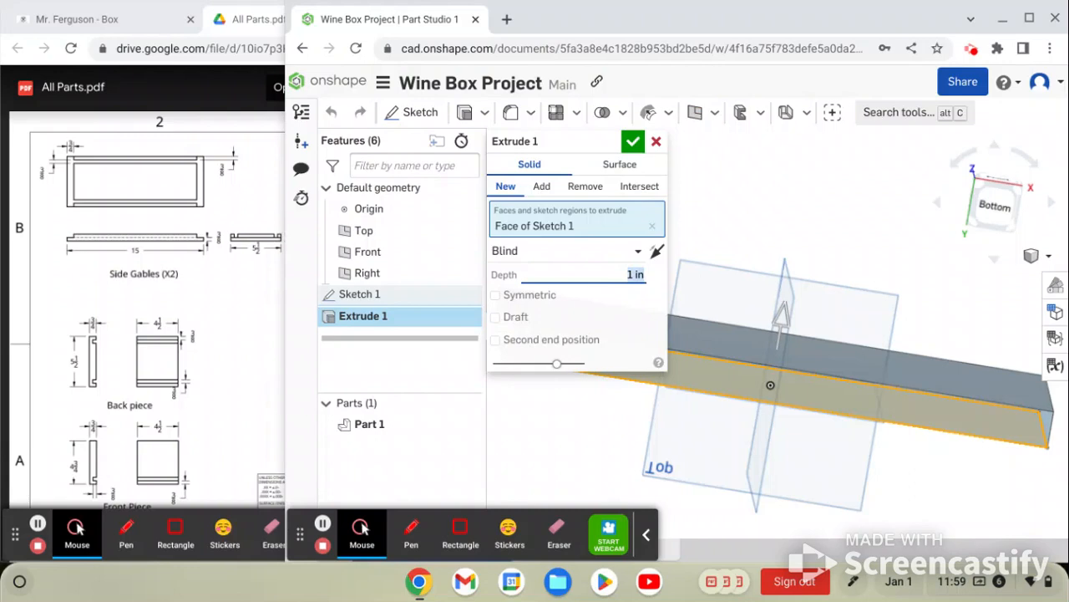
type("3/4")
key("Return")
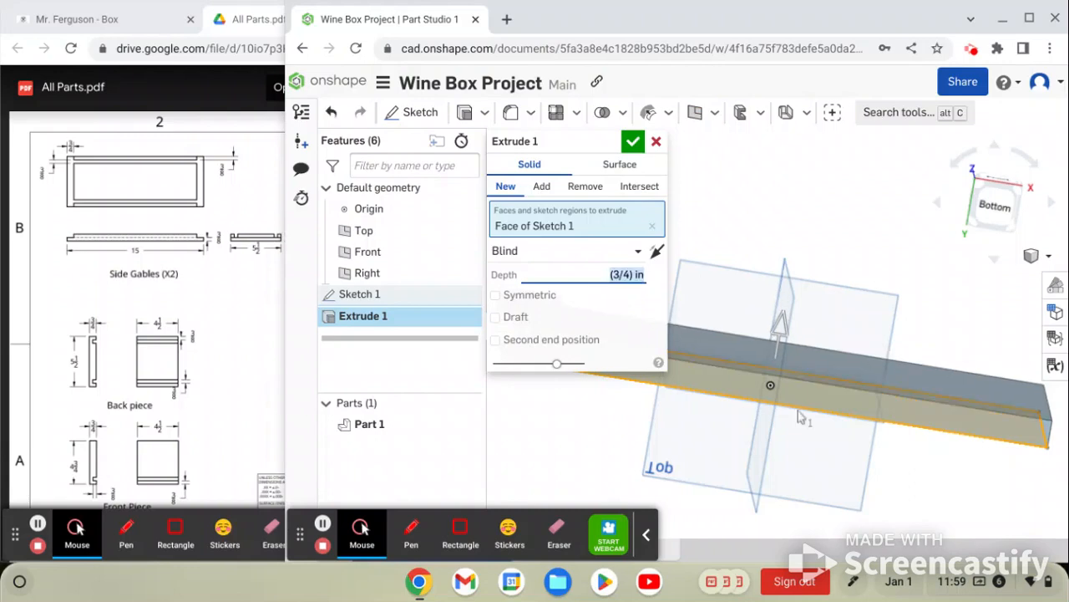
right_click_drag(802, 417, 824, 372)
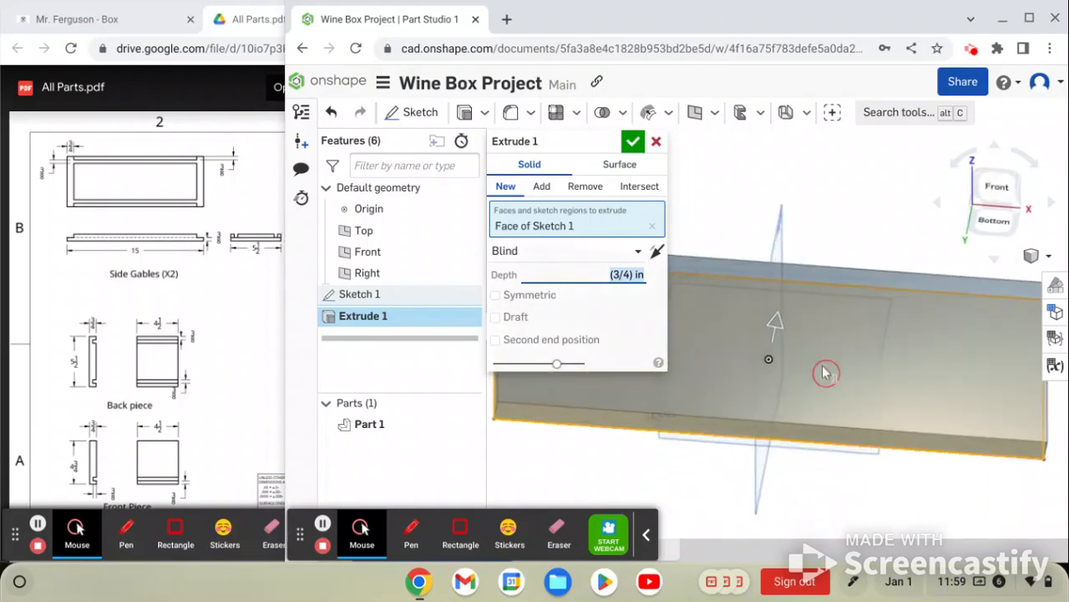
left_click(633, 142)
- Rename the extruded part as Side Gable
right_click_drag(838, 409, 692, 429)
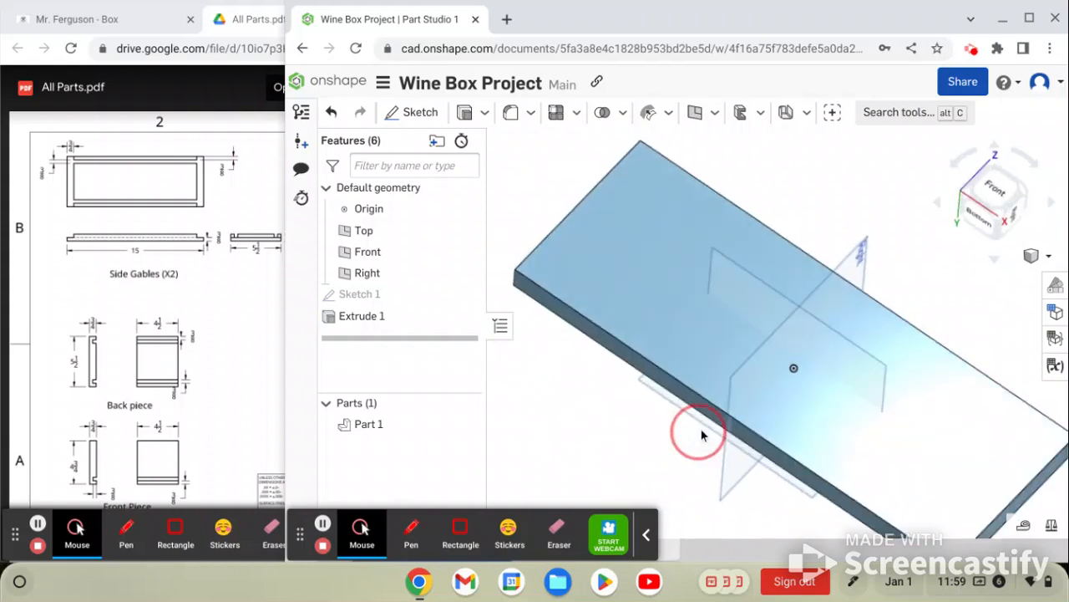
left_click(993, 198)
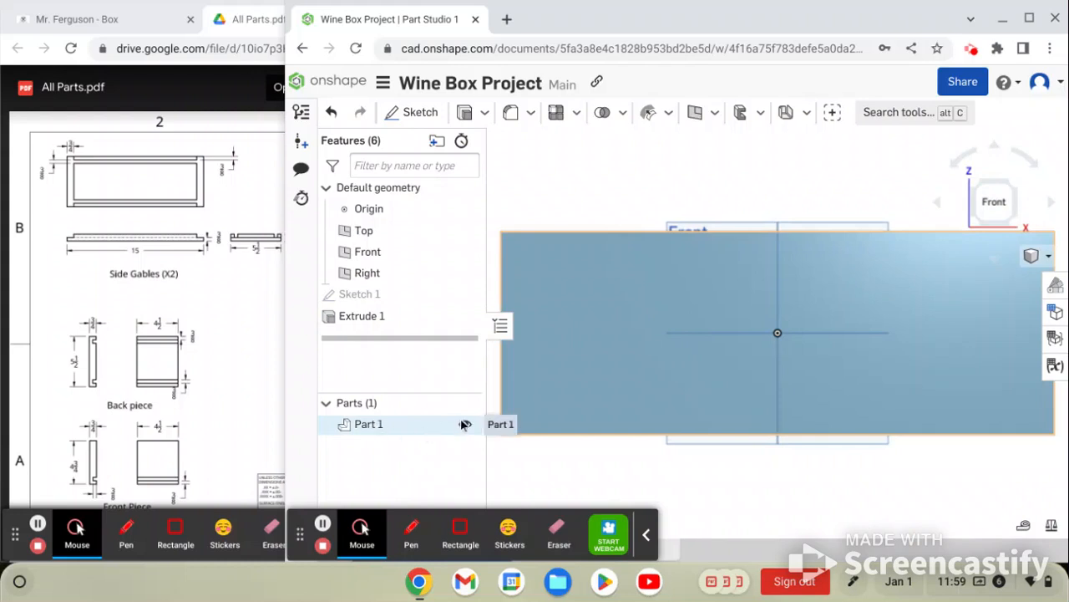
left_click(376, 427)
left_click(377, 429)
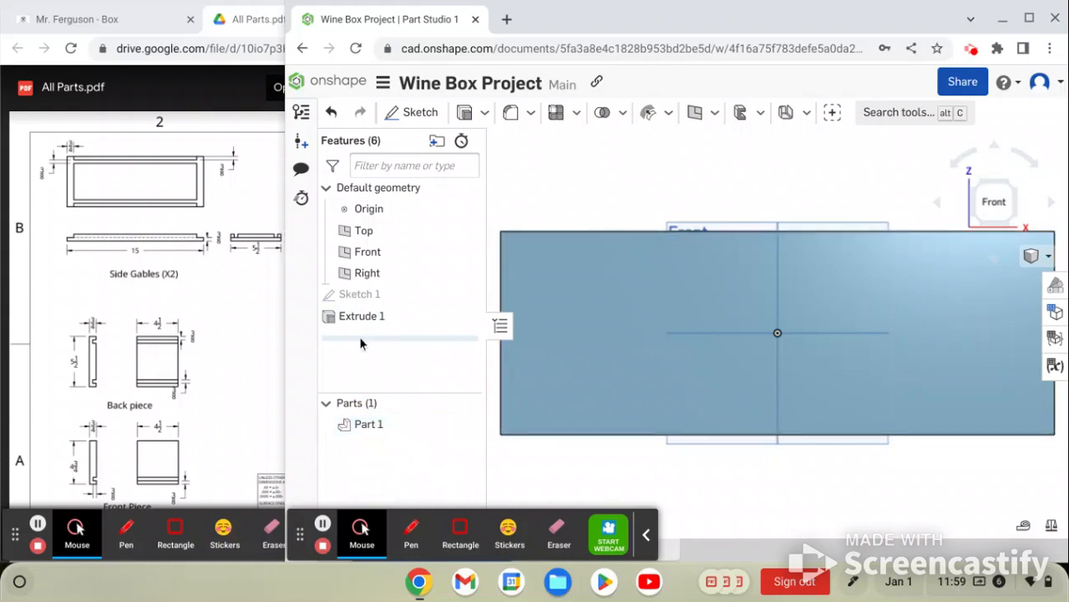
right_click(371, 423)
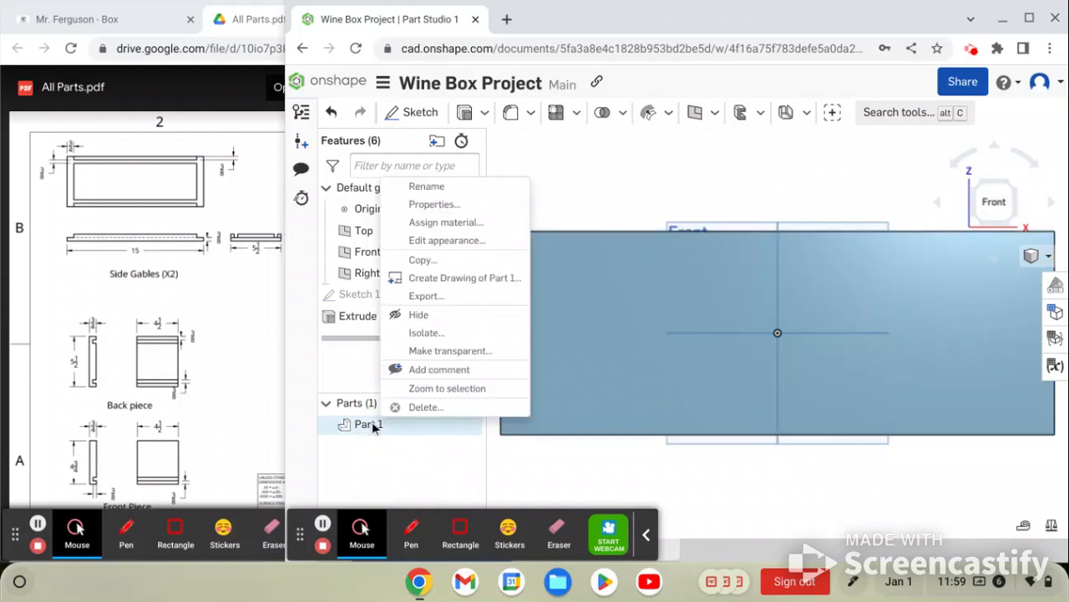
left_click(470, 187)
type("Side Gable")
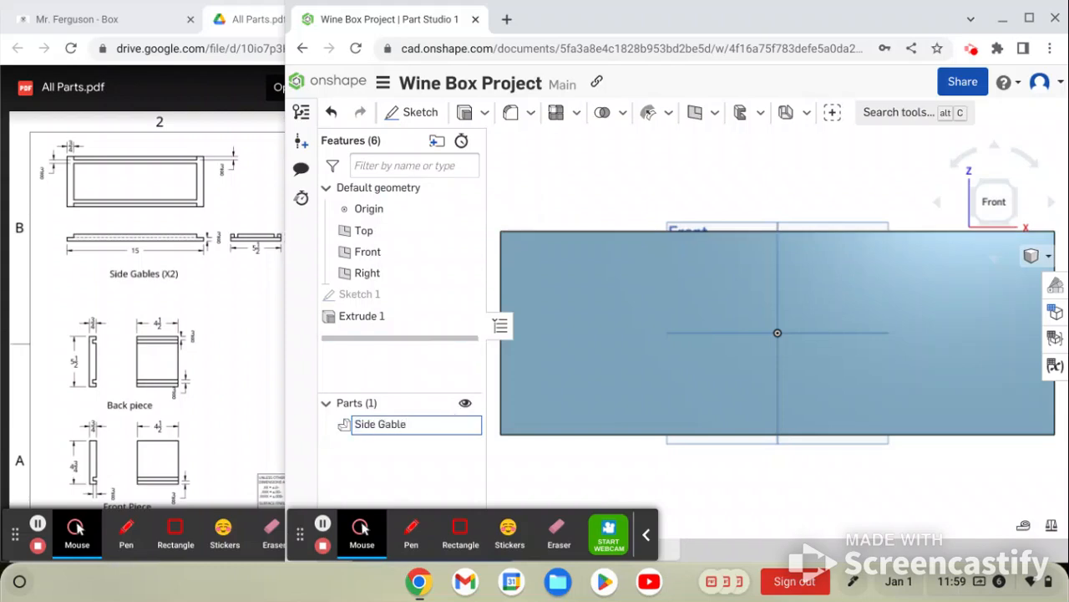
key("Return")
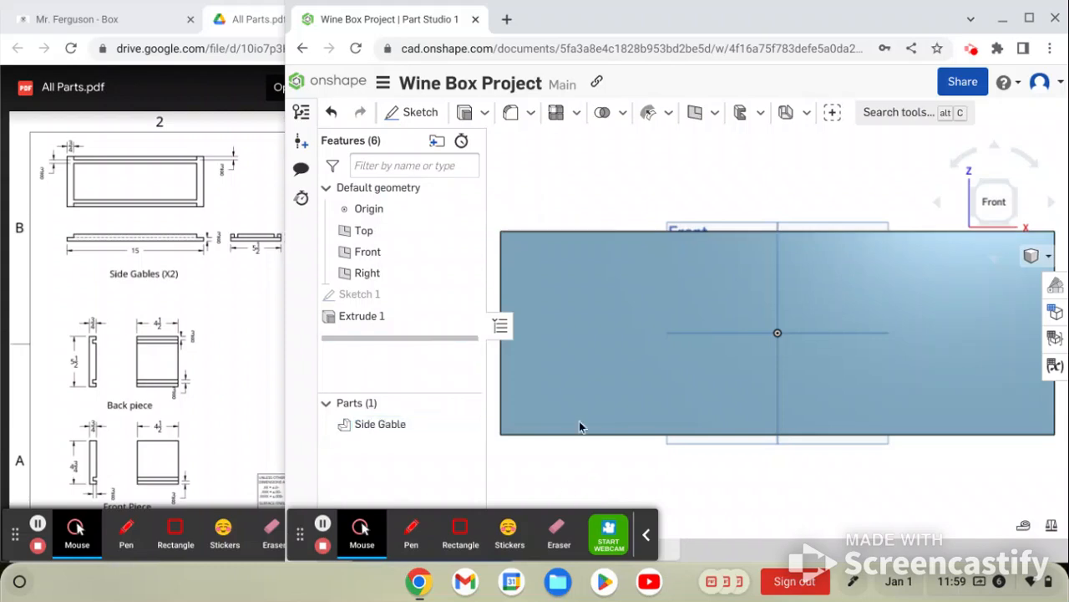
left_click(428, 424)
right_click_drag(595, 430, 548, 459)
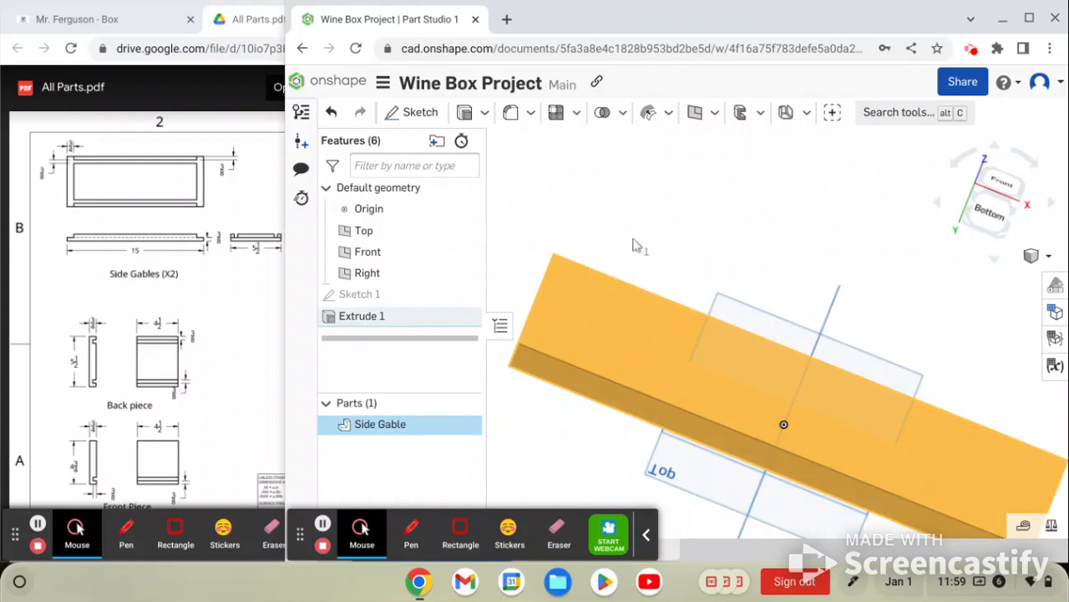
right_click_drag(651, 231, 615, 281)
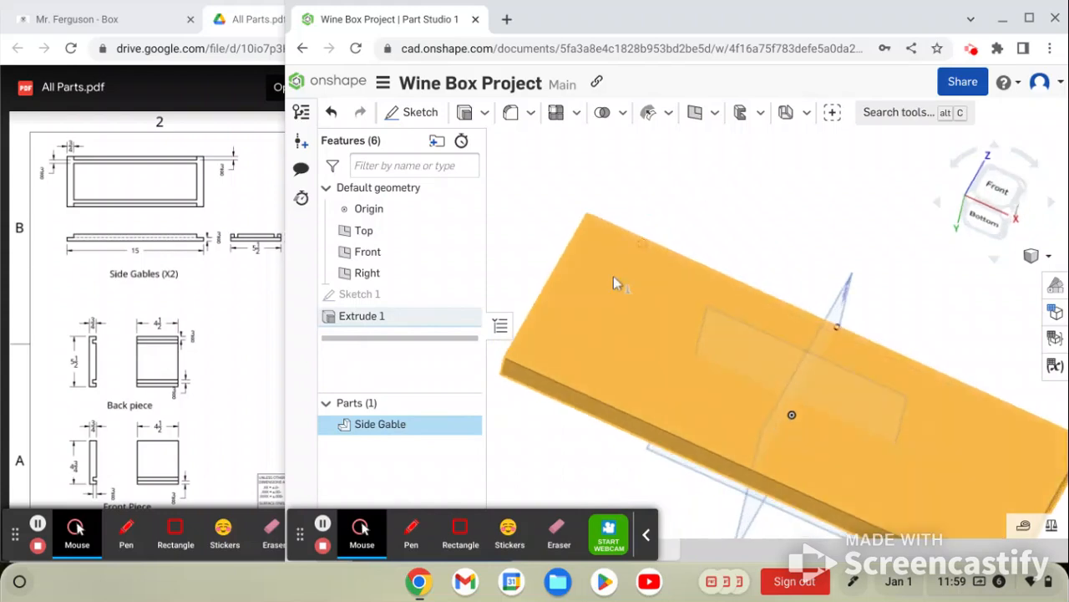
left_click(772, 220)
left_click(1015, 157)
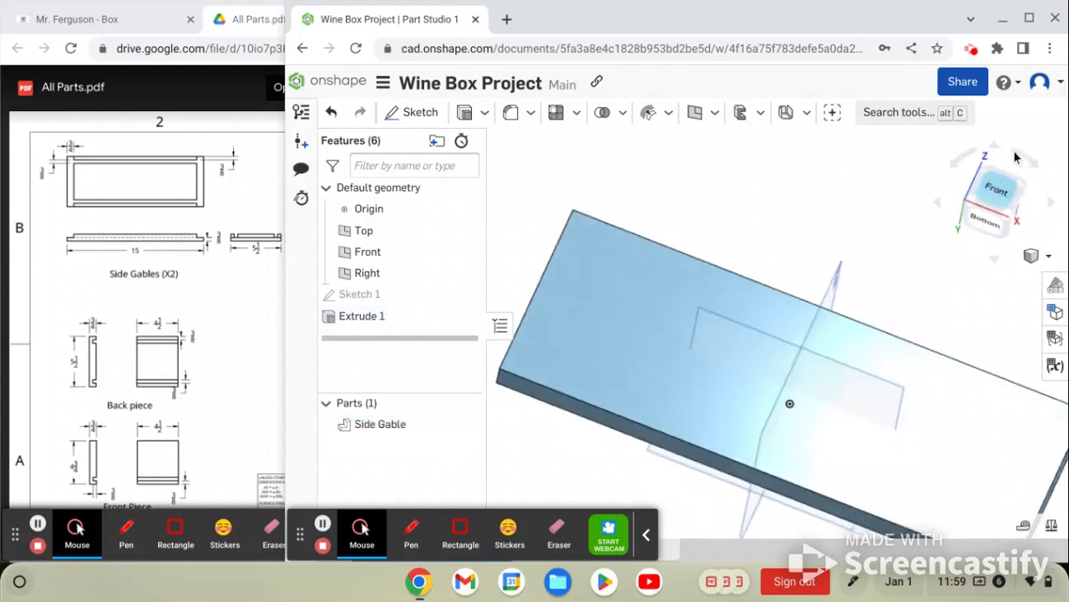
mouse_move(740, 350)
right_mouse_down()
mouse_move(749, 305)
mouse_move(740, 338)
right_mouse_up()
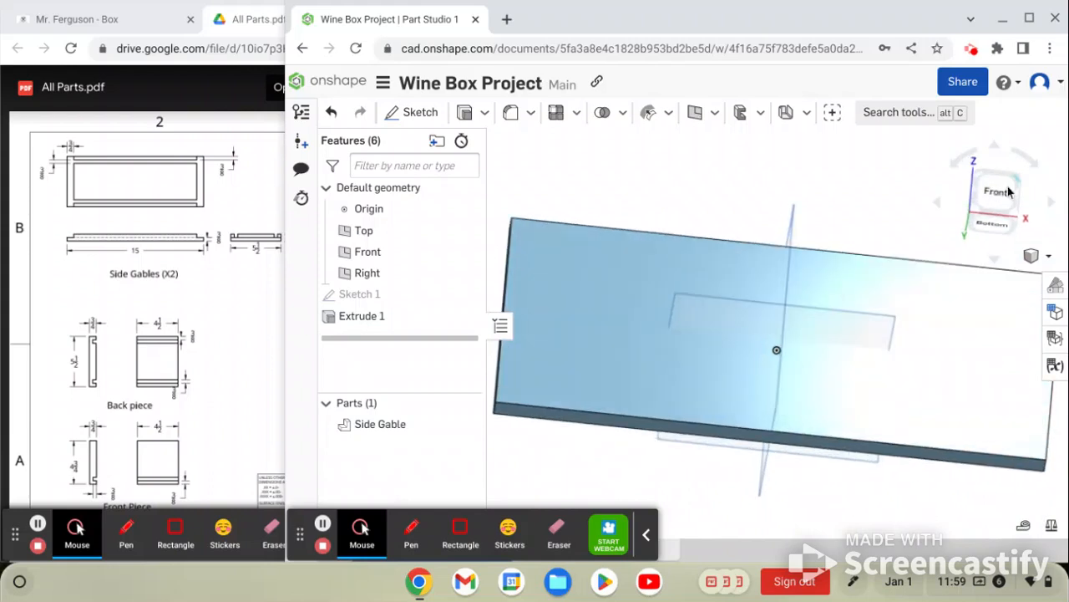
- Start a new sketch on the front face of the side gable, viewed straight on from the front
left_click(1005, 192)
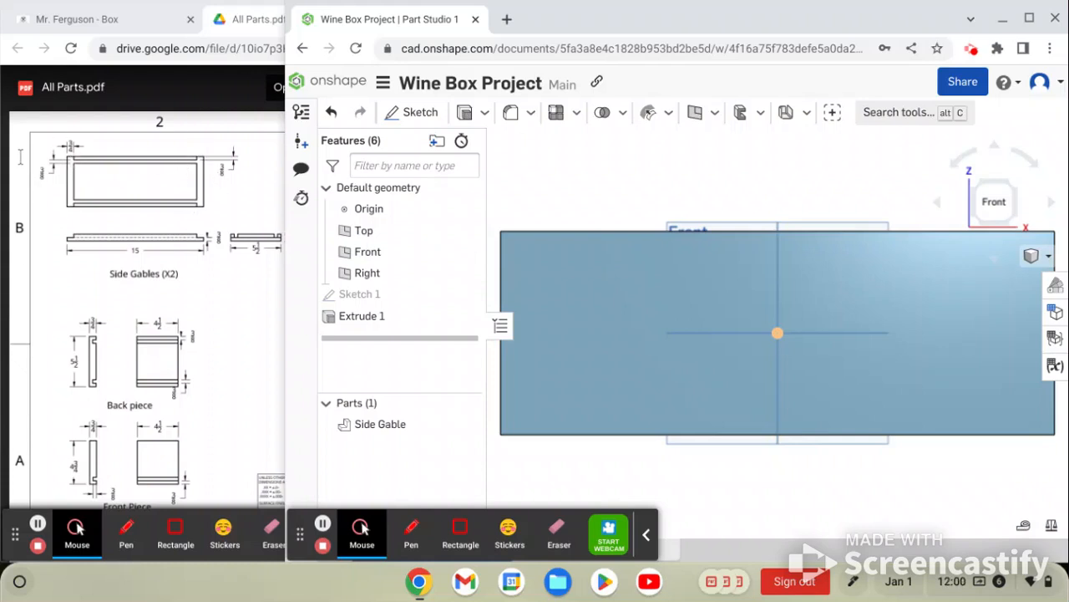
left_click(643, 333)
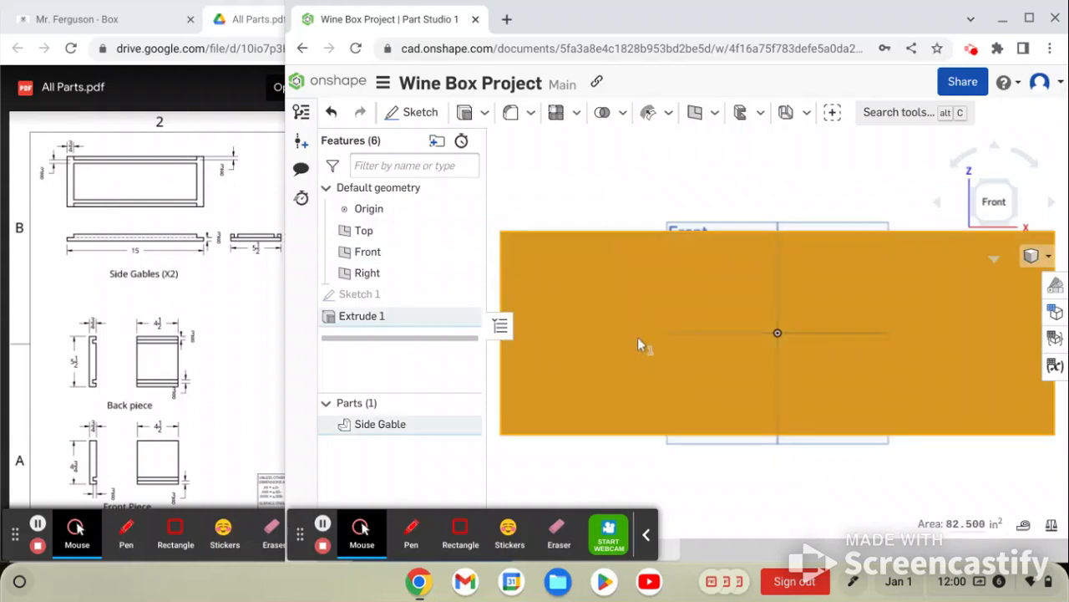
left_click(418, 117)
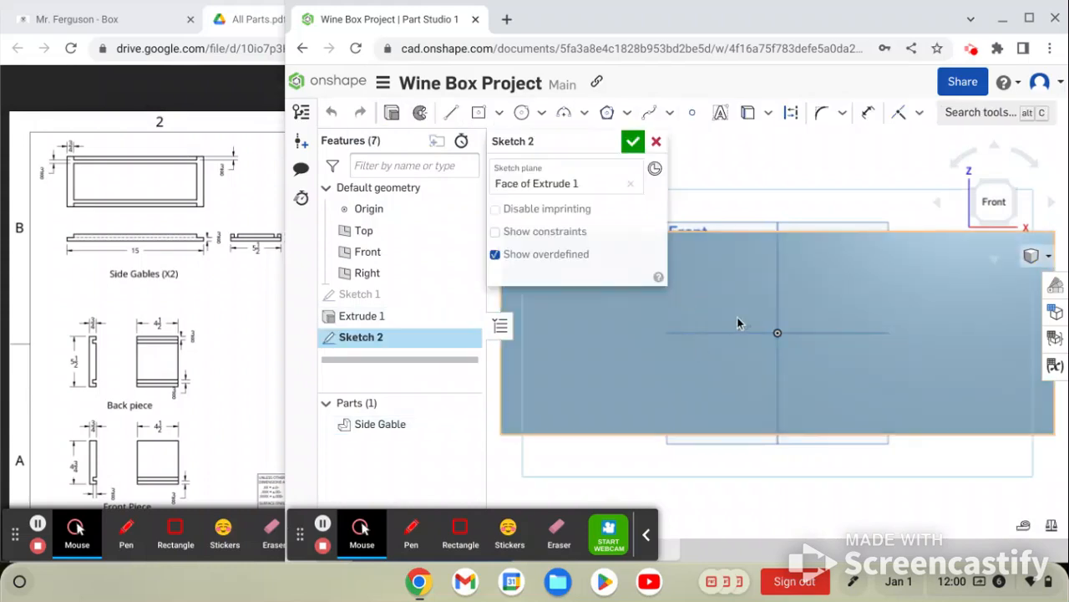
mouse_move(738, 323)
right_mouse_down()
mouse_move(743, 275)
mouse_move(709, 308)
mouse_move(833, 340)
mouse_move(843, 356)
mouse_move(869, 336)
right_mouse_up()
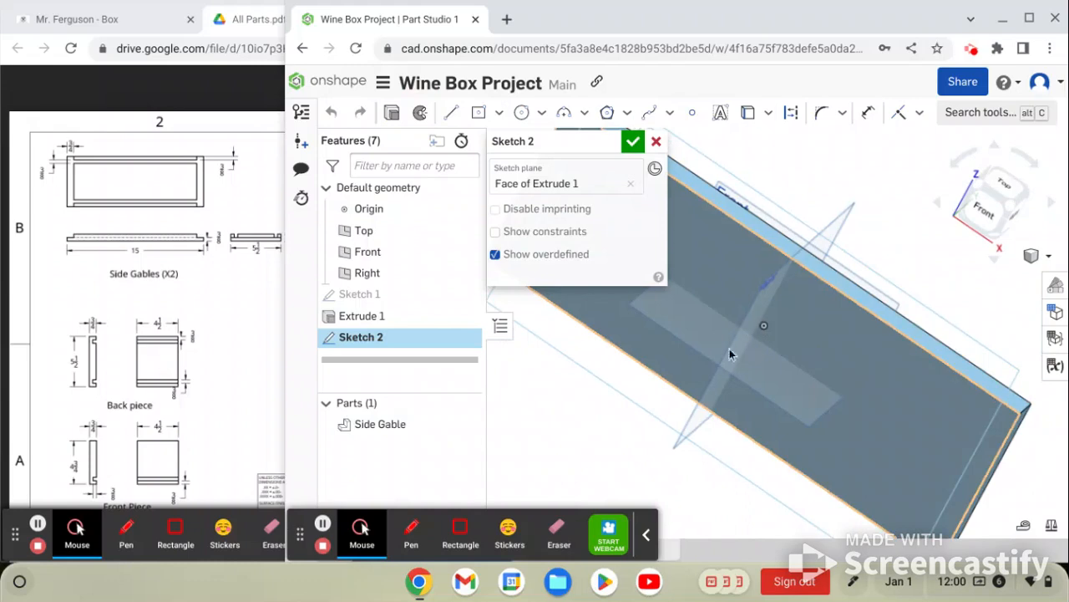
mouse_move(729, 354)
right_mouse_down()
mouse_move(754, 406)
mouse_move(791, 373)
mouse_move(691, 359)
mouse_move(687, 372)
right_mouse_up()
left_click(1020, 206)
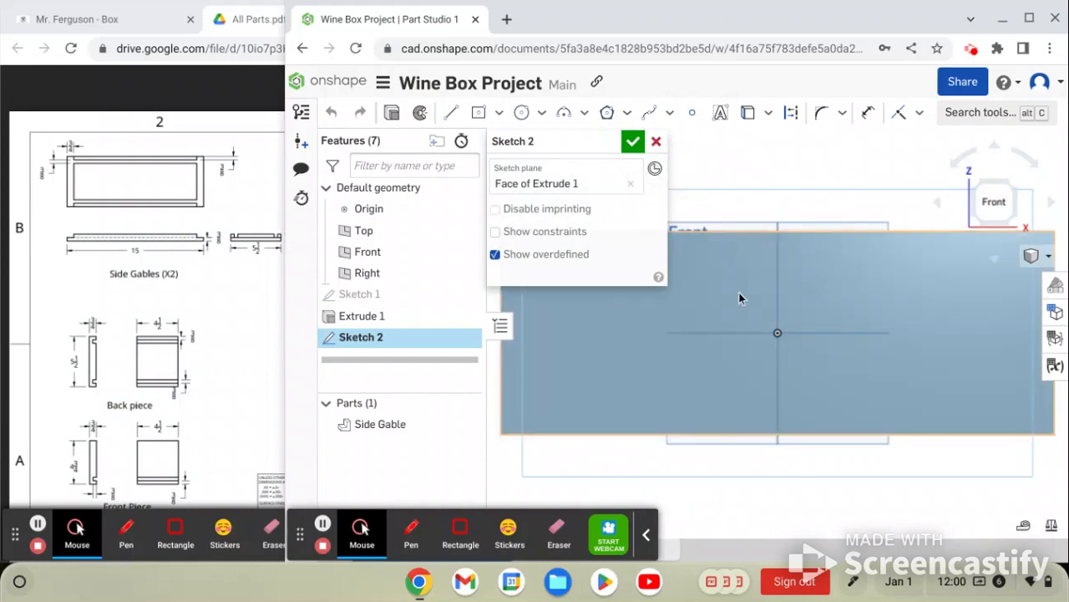
scroll(774, 303, "down", 5)
scroll(781, 338, "up", 5)
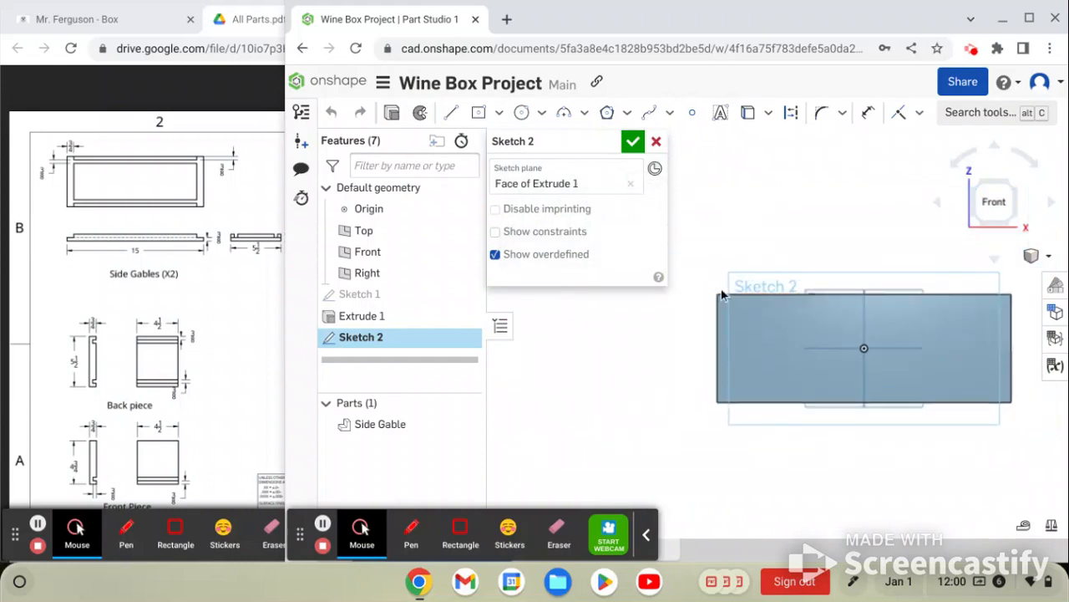
scroll(728, 330, "up", 1)
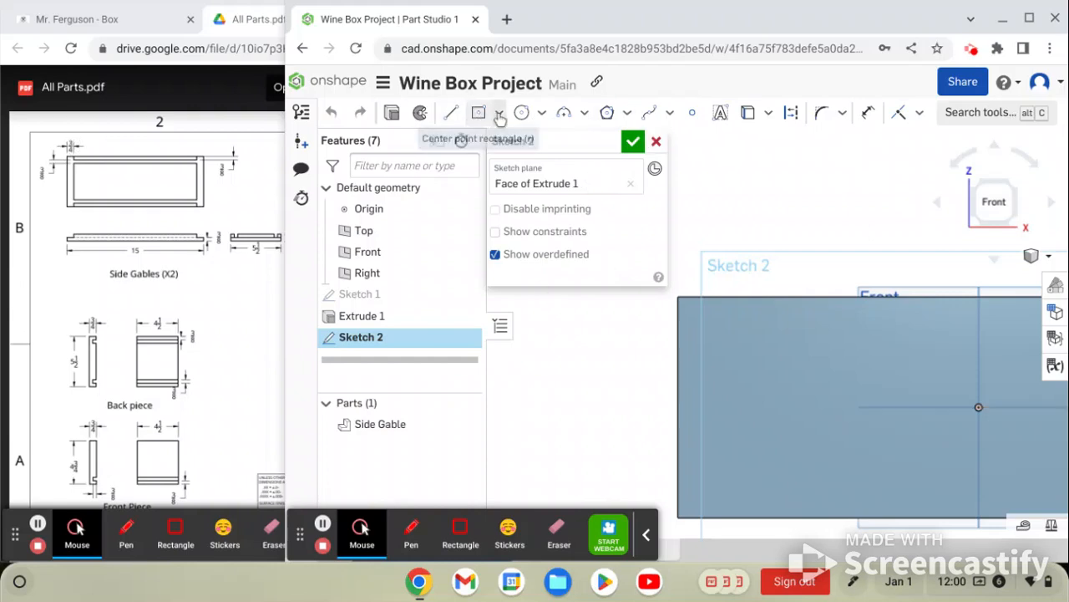
left_click(499, 114)
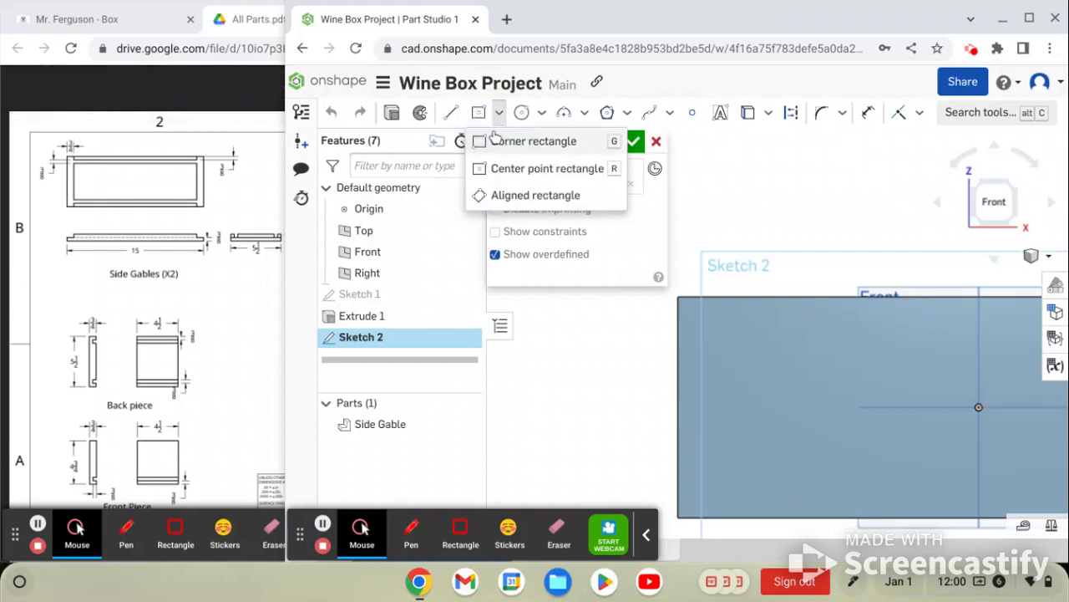
left_click(480, 112)
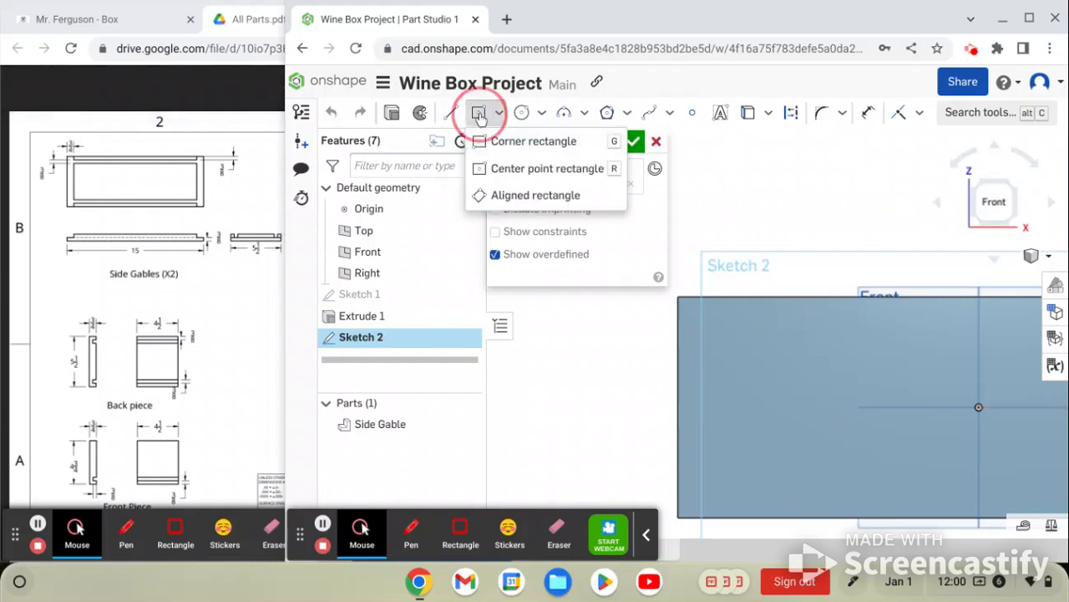
left_click(678, 298)
scroll(700, 386, "up", 1)
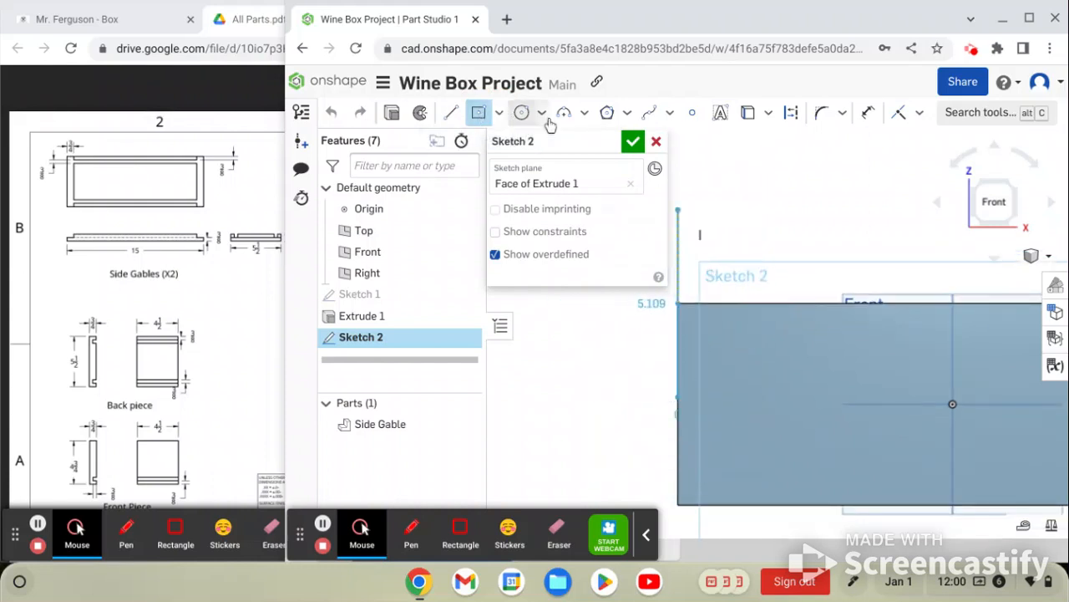
- Draw a full-height corner rectangle along the left end of the gable face and set its width to 3/4 in
left_click(499, 115)
left_click(498, 144)
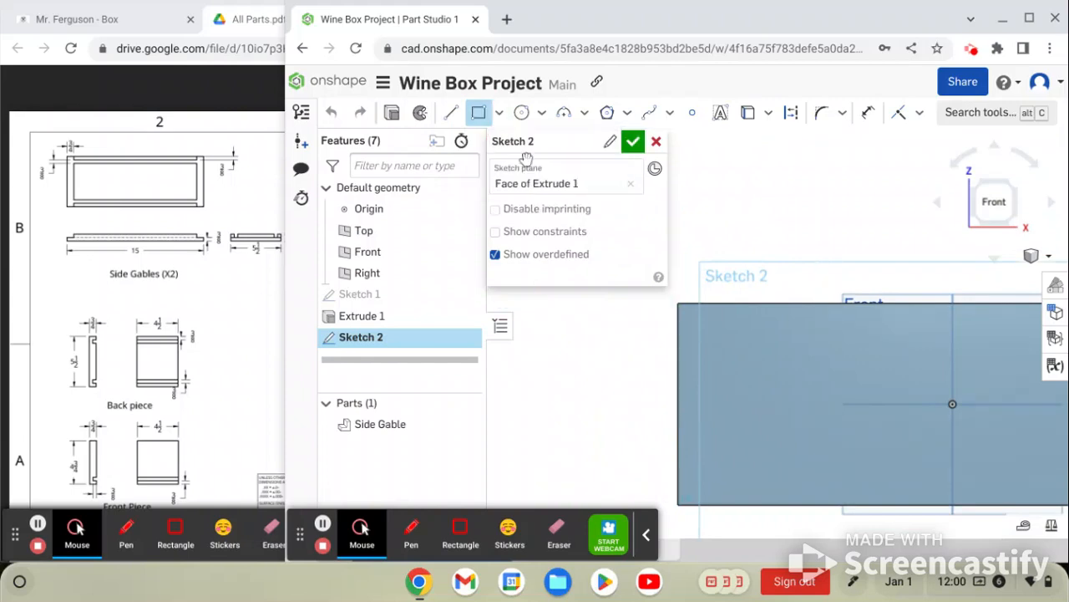
left_click(680, 305)
scroll(694, 406, "down", 1)
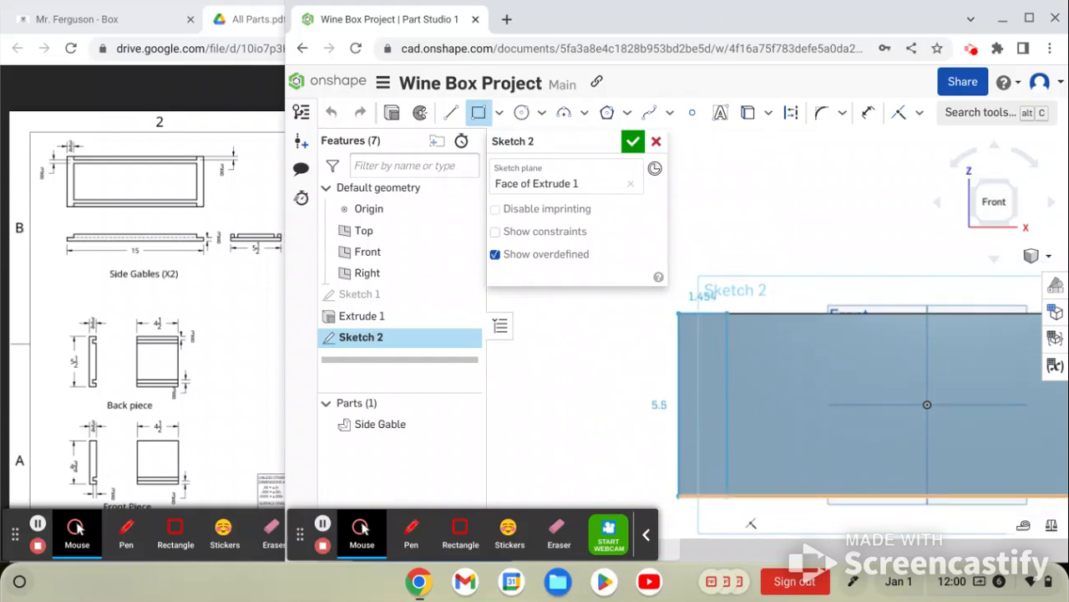
left_click(729, 498)
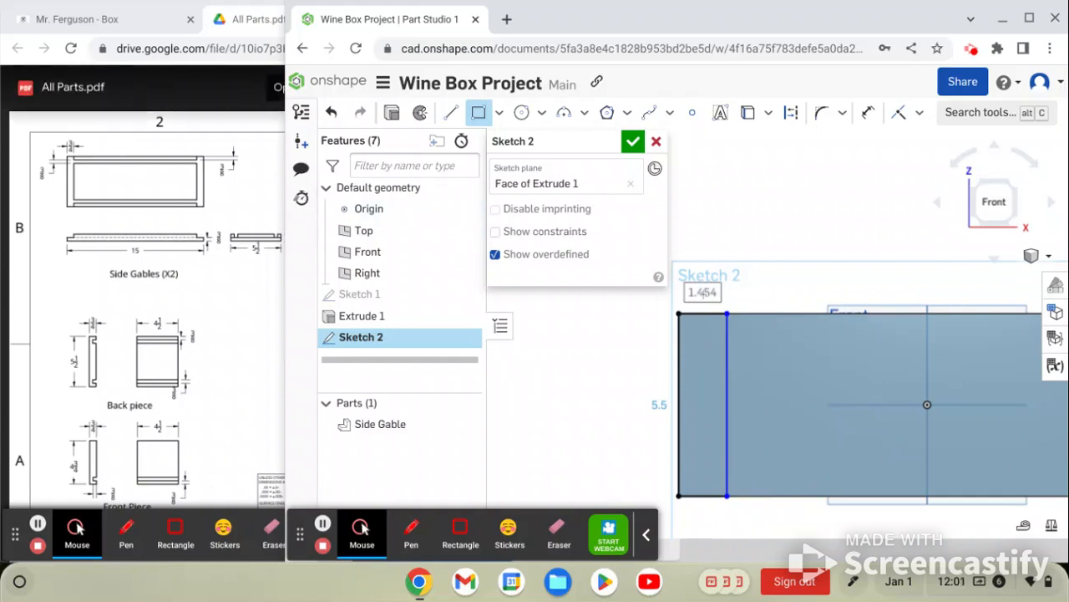
double_click(703, 292)
type("3/")
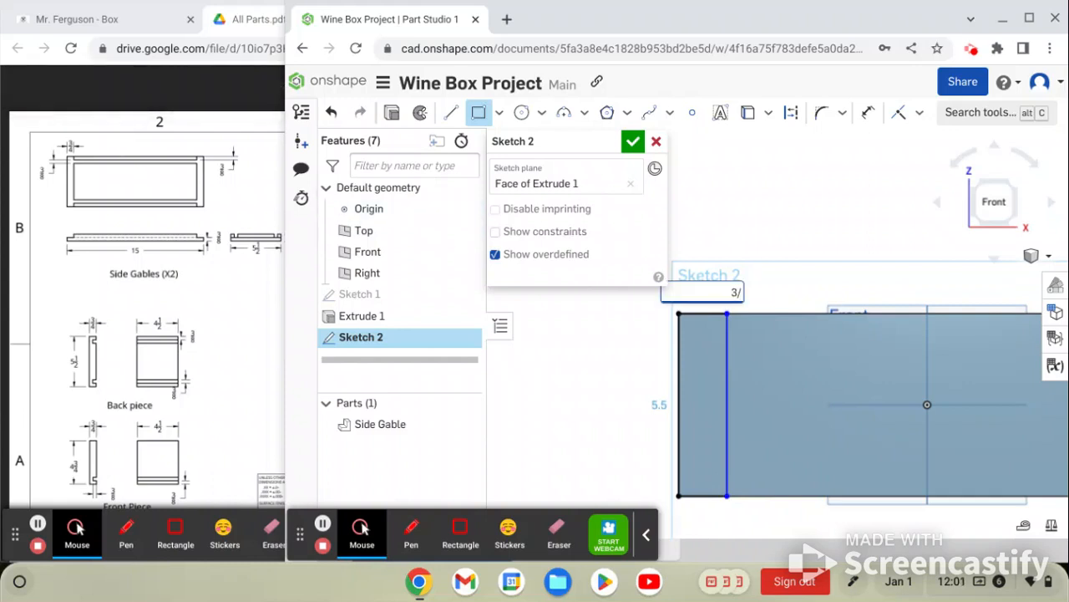
type("4")
key("Return")
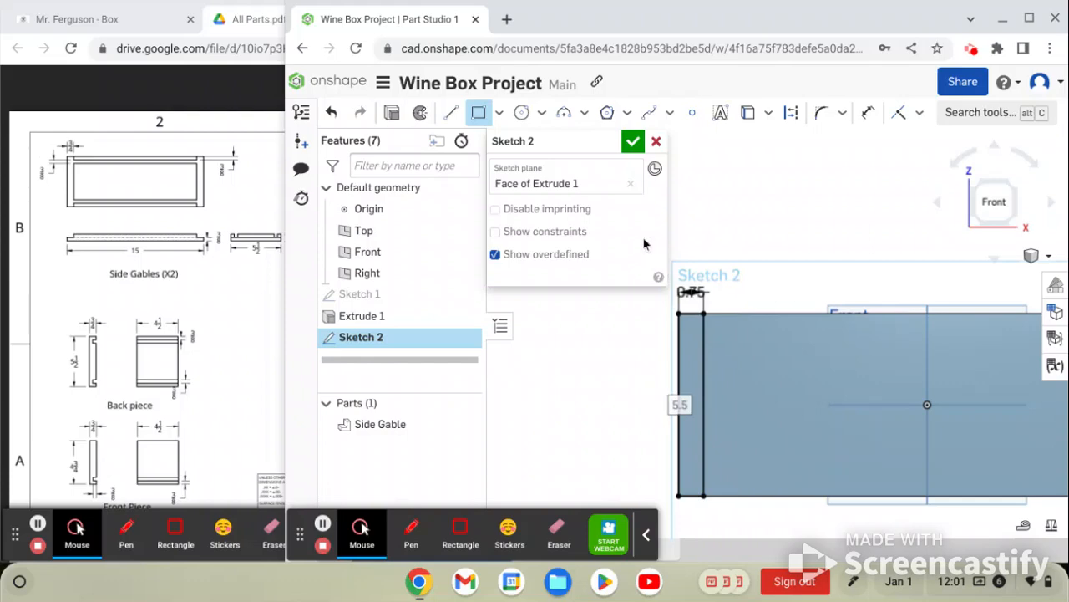
- Draw a full-height corner rectangle along the right end of the gable face and set its width to 0.75 in
scroll(704, 332, "up", 1)
scroll(701, 296, "up", 2)
scroll(700, 294, "down", 3)
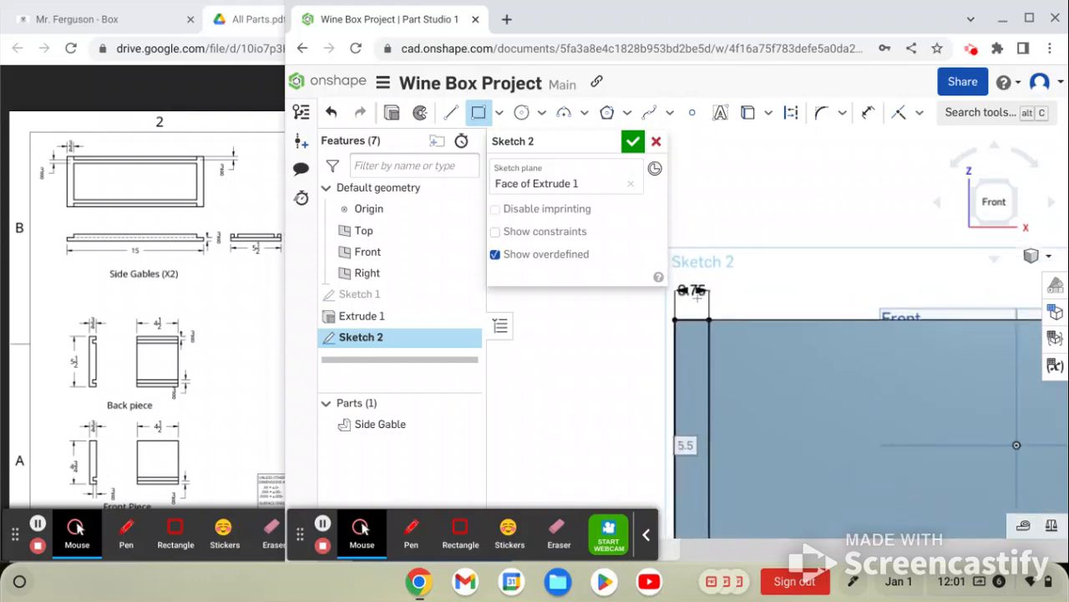
scroll(699, 396, "down", 1)
scroll(668, 391, "down", 3)
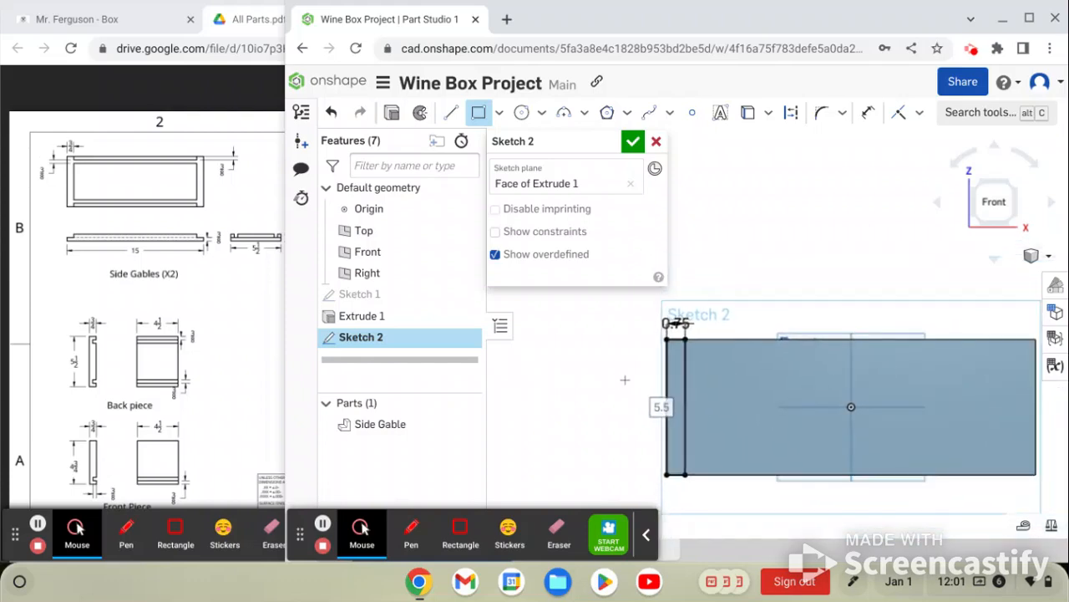
scroll(994, 346, "up", 2)
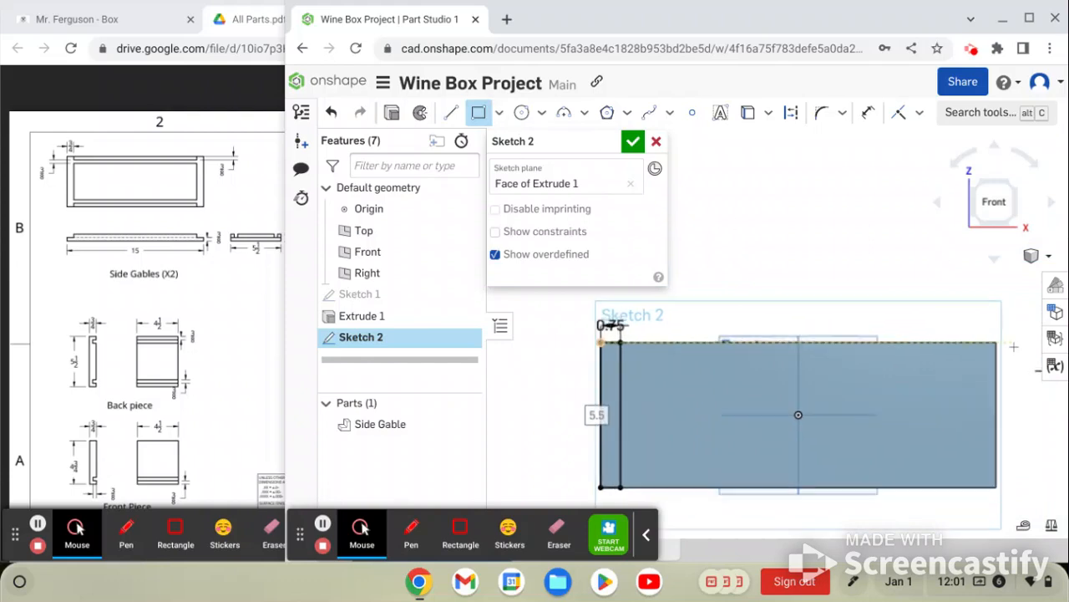
left_click(994, 341)
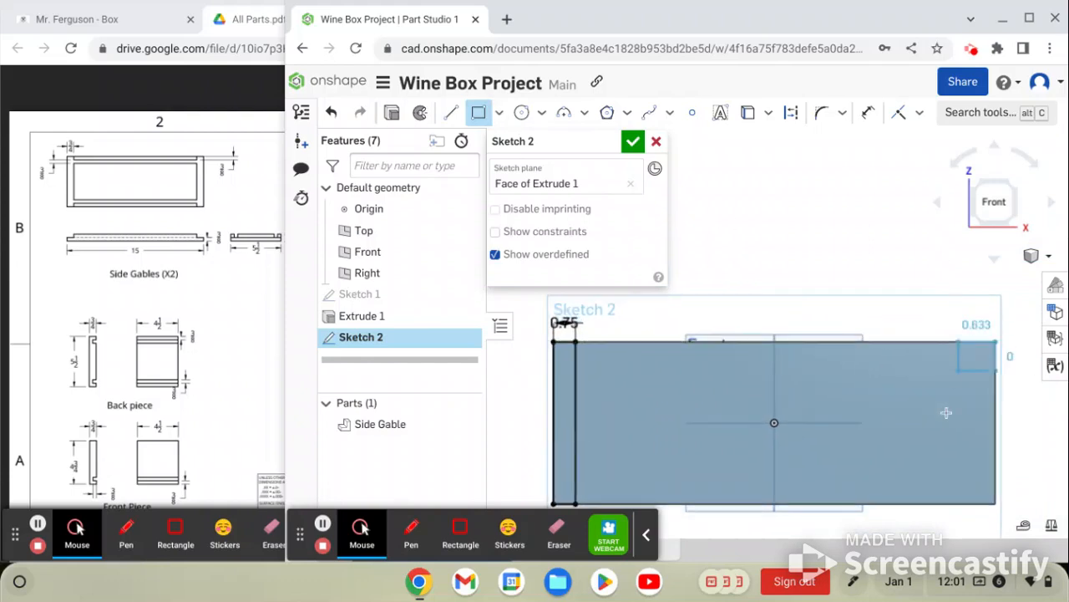
left_click(955, 503)
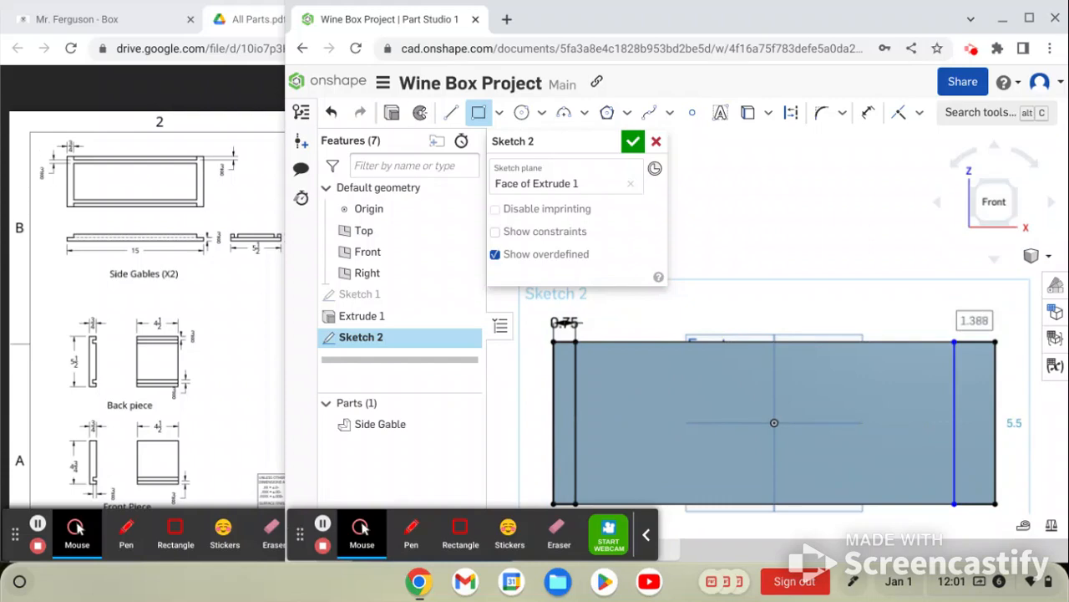
double_click(974, 320)
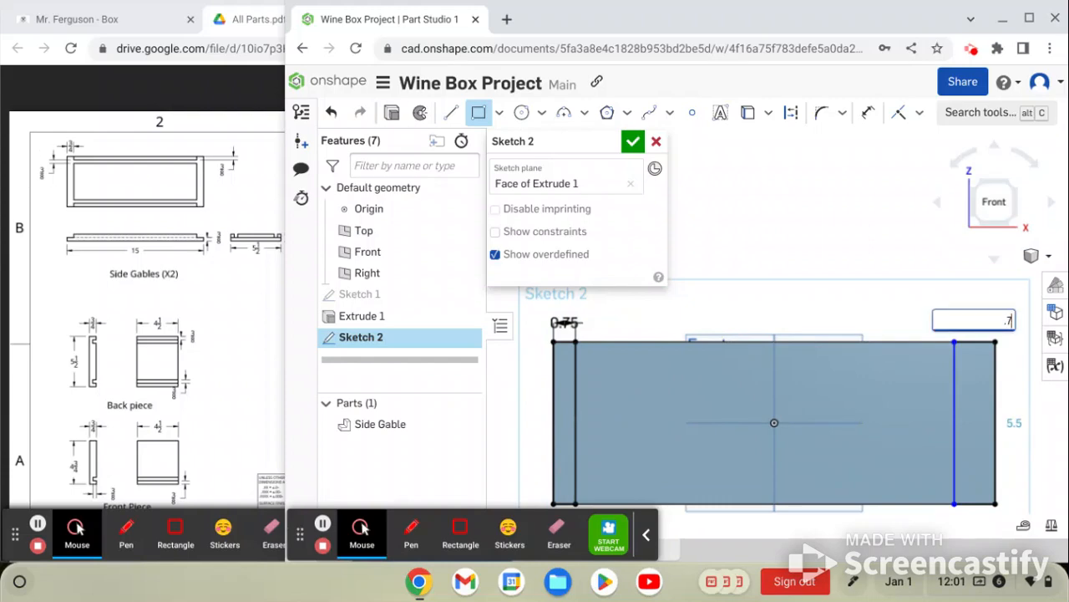
key("Return")
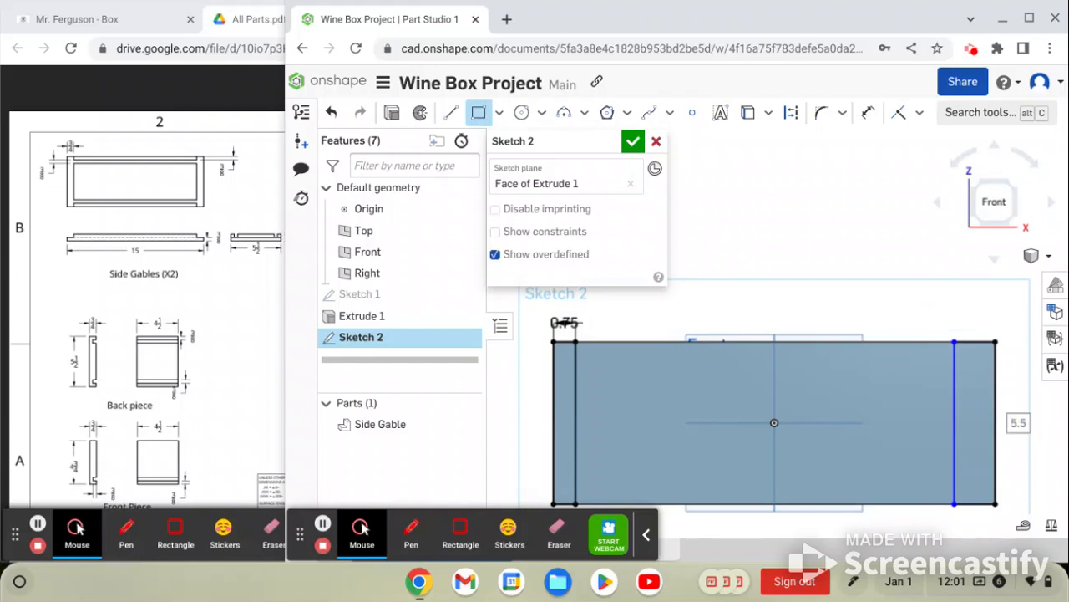
- Draw a corner rectangle along the top edge between the two end strips and set its height to 3/8 in
scroll(972, 351, "up", 1)
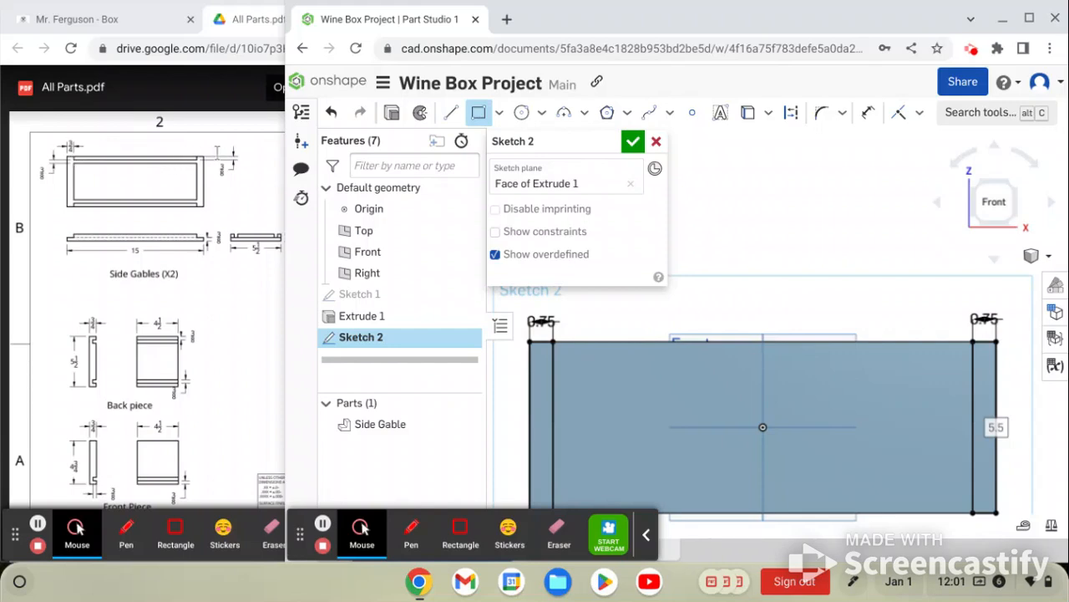
scroll(556, 319, "down", 2)
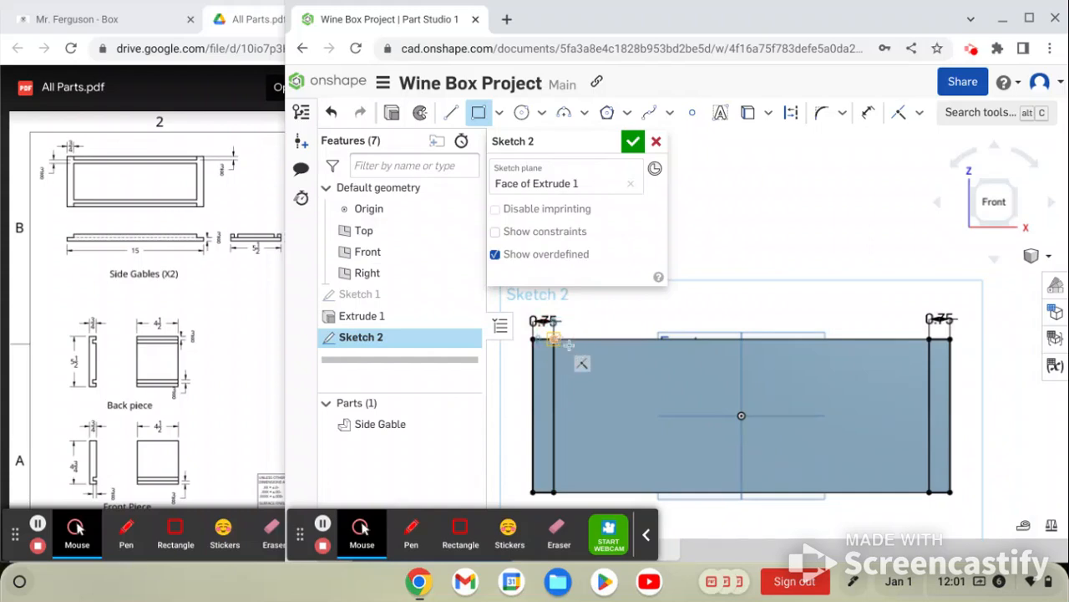
left_click(553, 338)
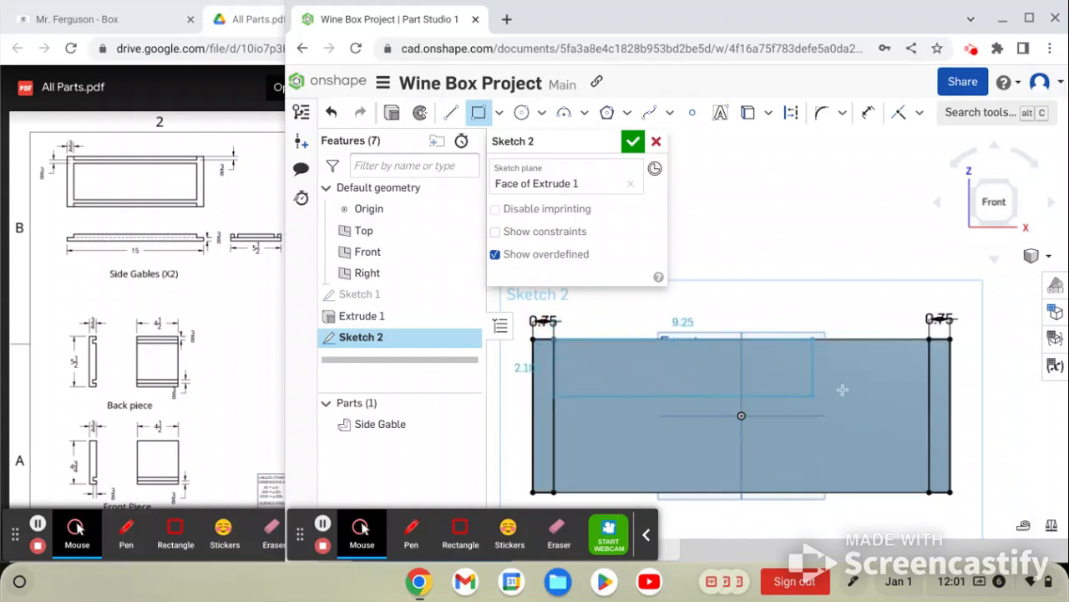
left_click(933, 369)
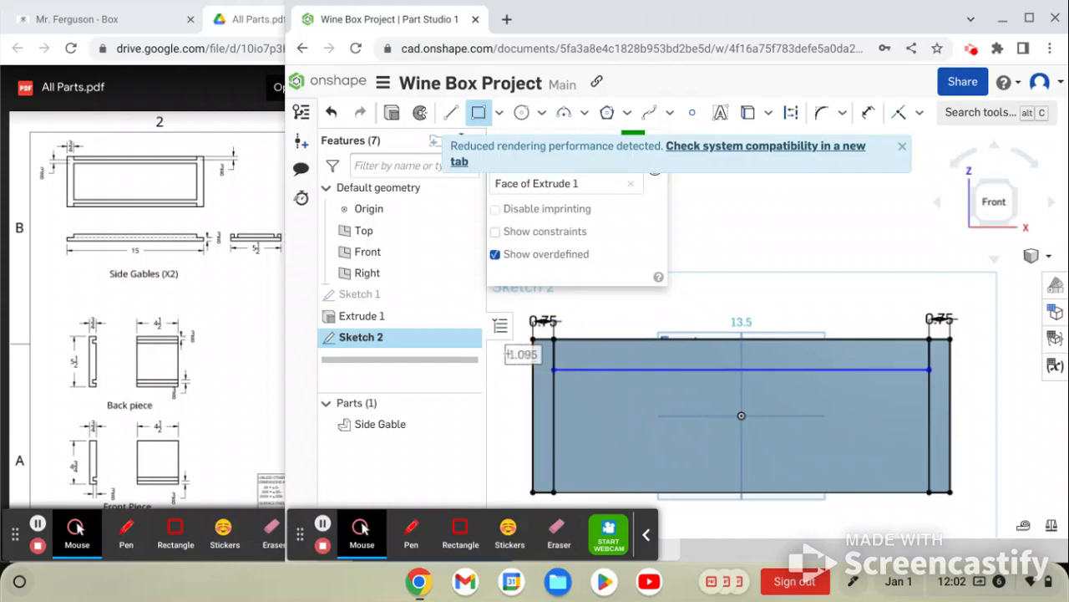
type("3/")
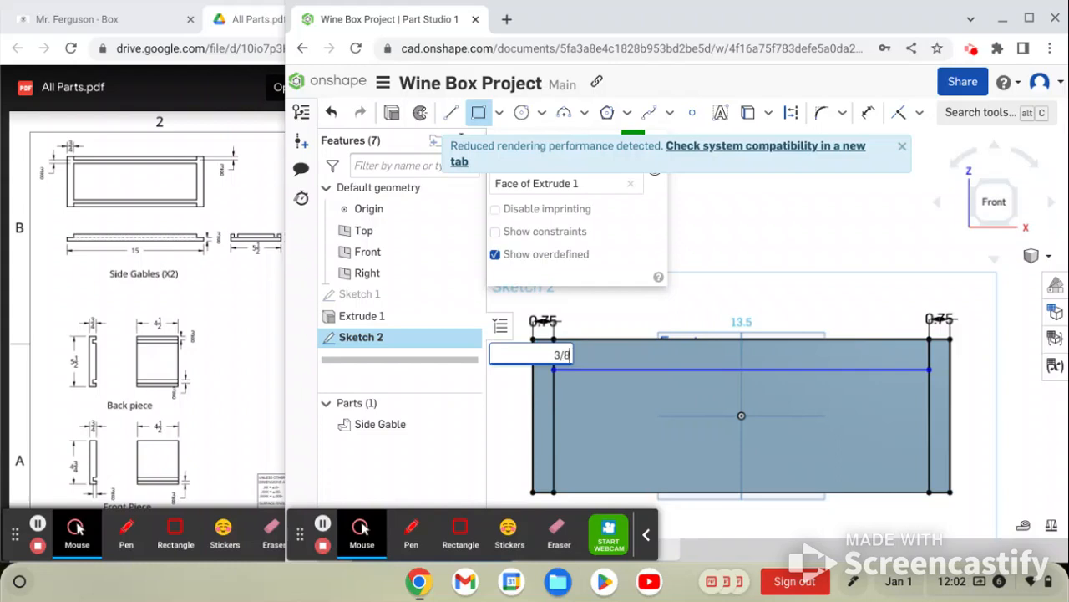
type("8")
key("Return")
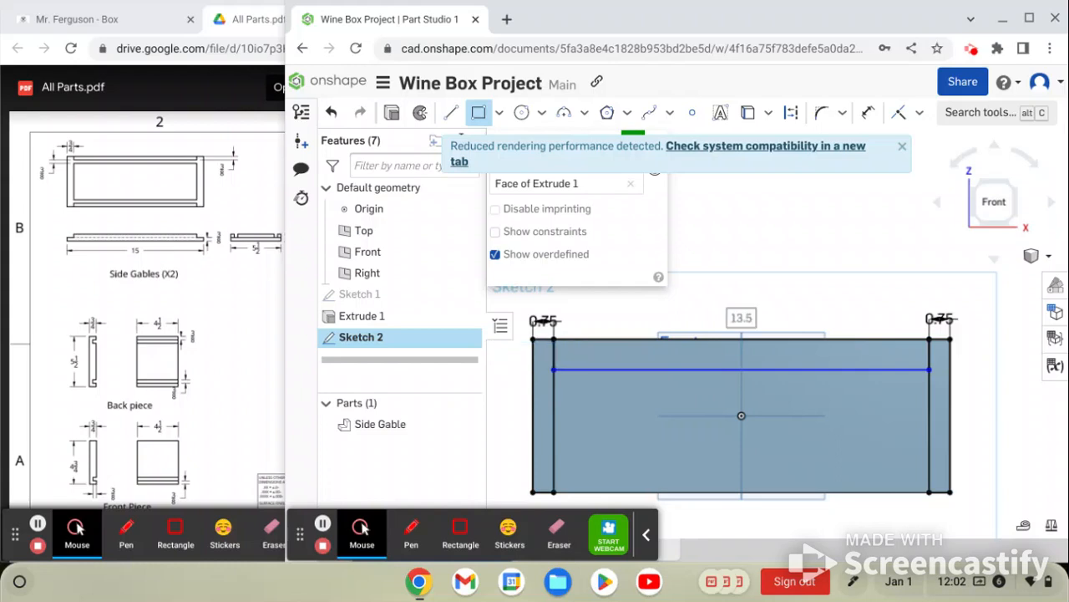
- Draw a second rectangle directly beneath the top strip, spanning between the end strips, and set its height to 3/8 in
scroll(560, 358, "up", 1)
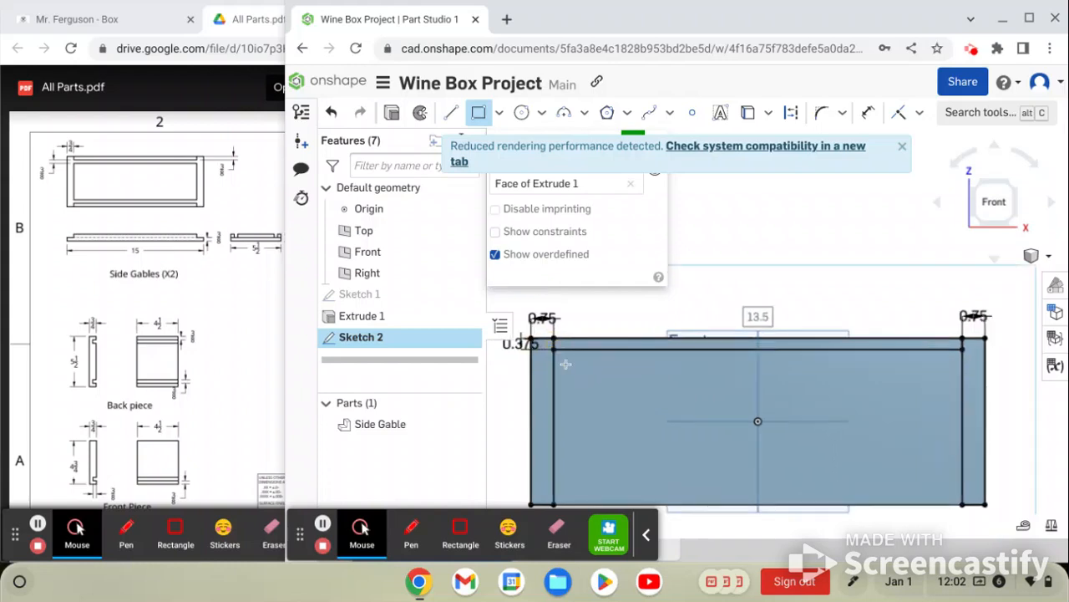
left_click(561, 346)
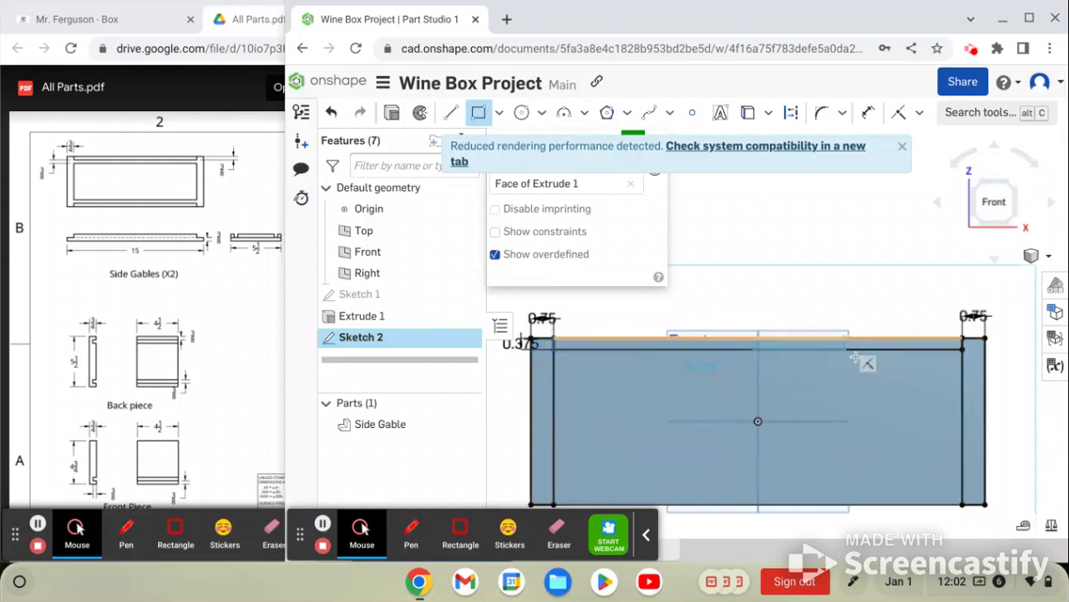
left_click(964, 380)
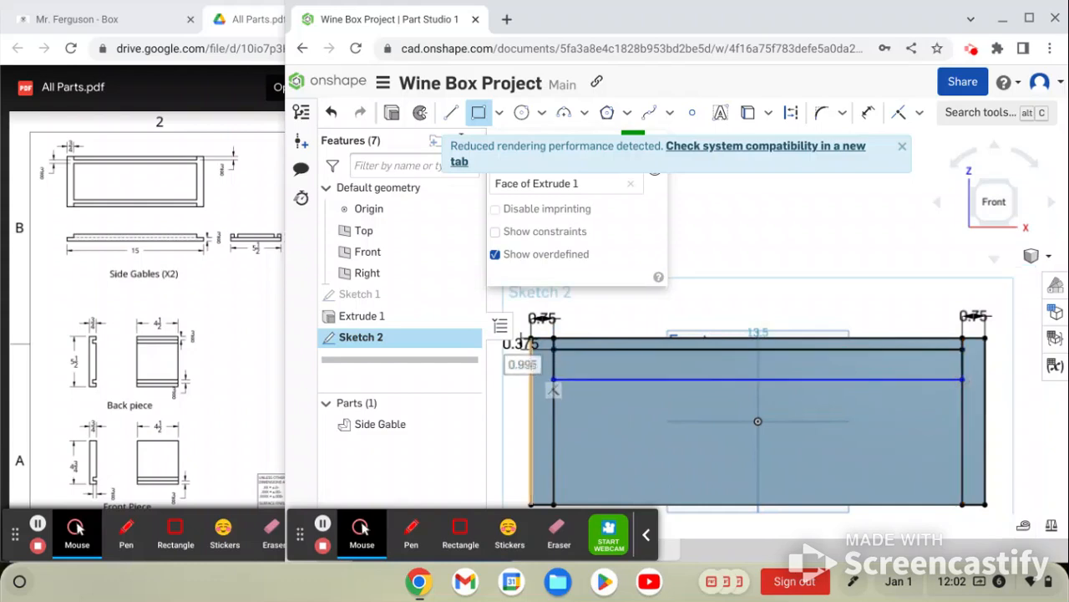
left_click(522, 364)
type("3")
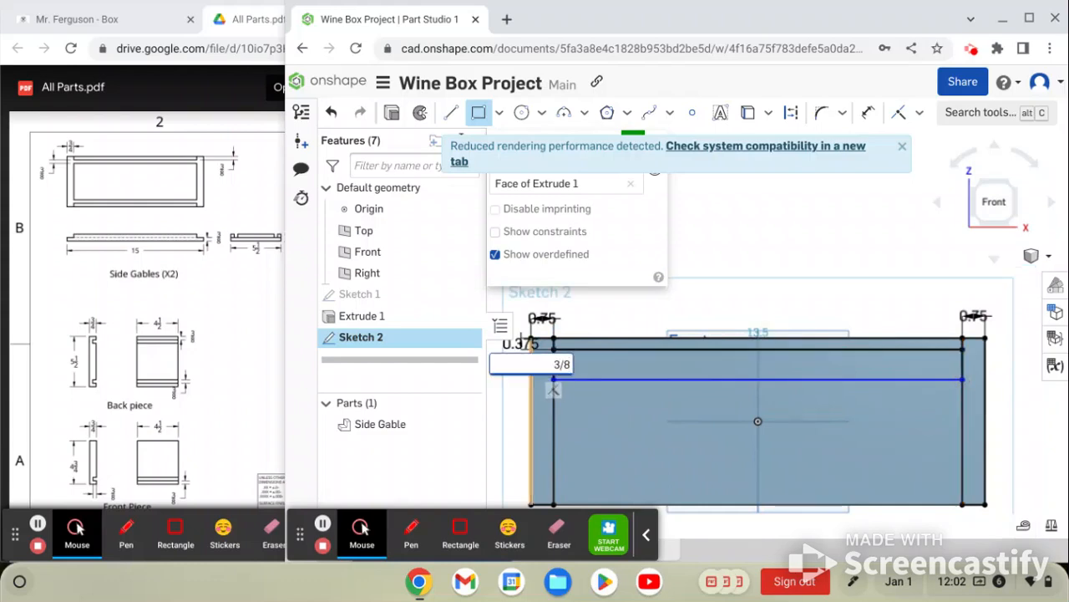
type("/8")
key("Return")
- Draw a corner rectangle along the gable's bottom edge between the two end strips and set its height to 3/8 in
scroll(649, 385, "up", 1)
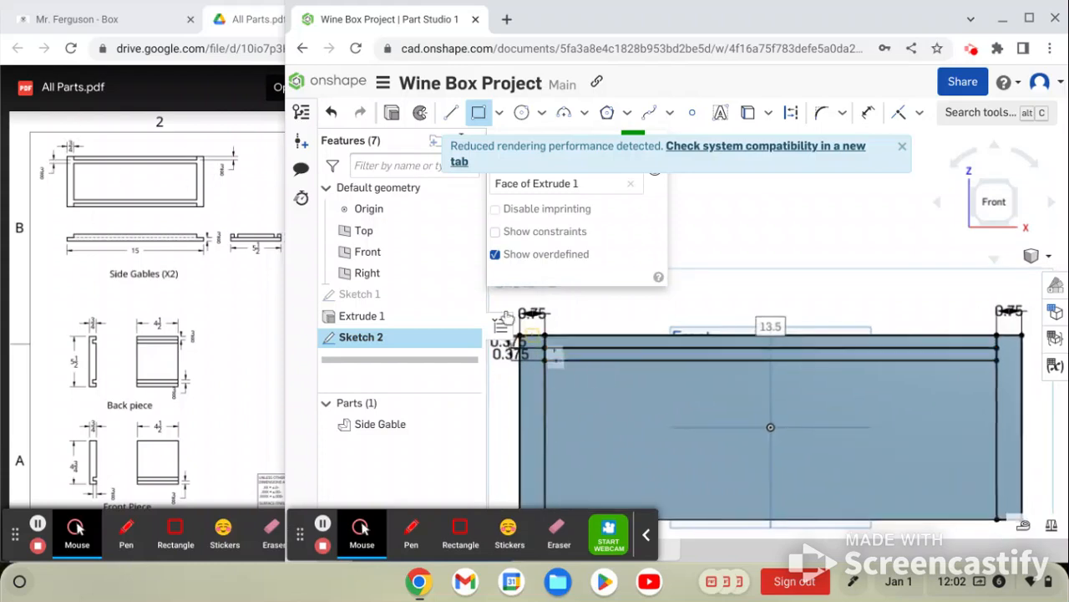
scroll(556, 317, "down", 2)
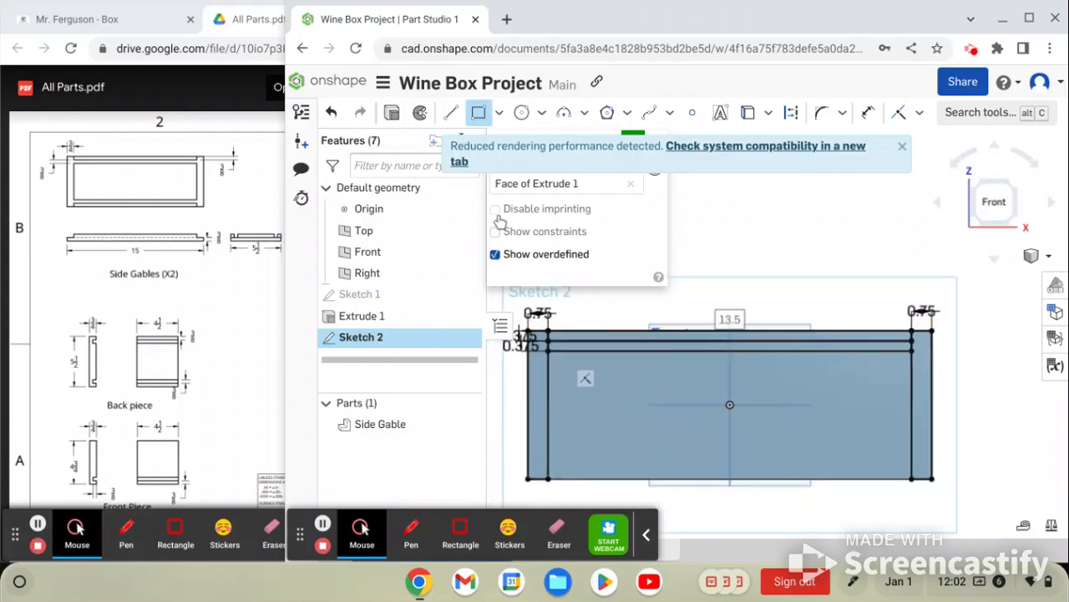
left_click(547, 478)
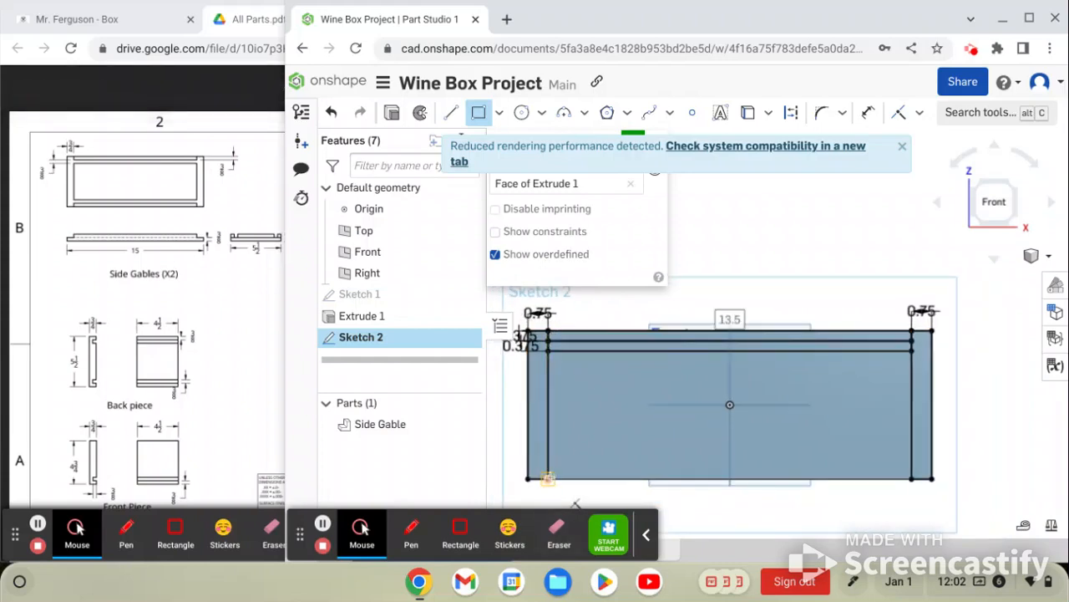
left_click(912, 445)
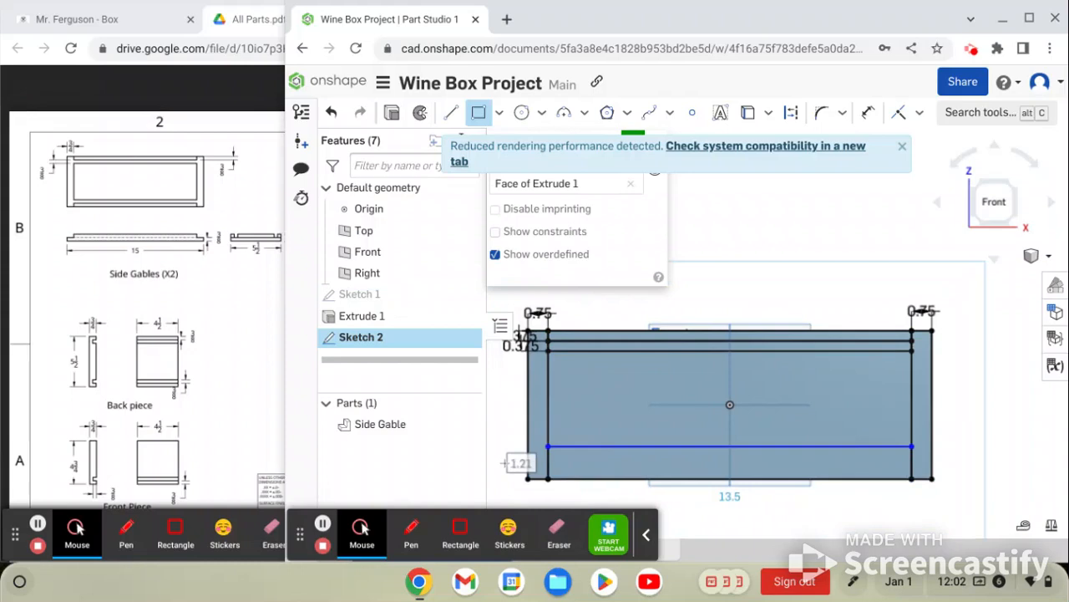
type("3/8")
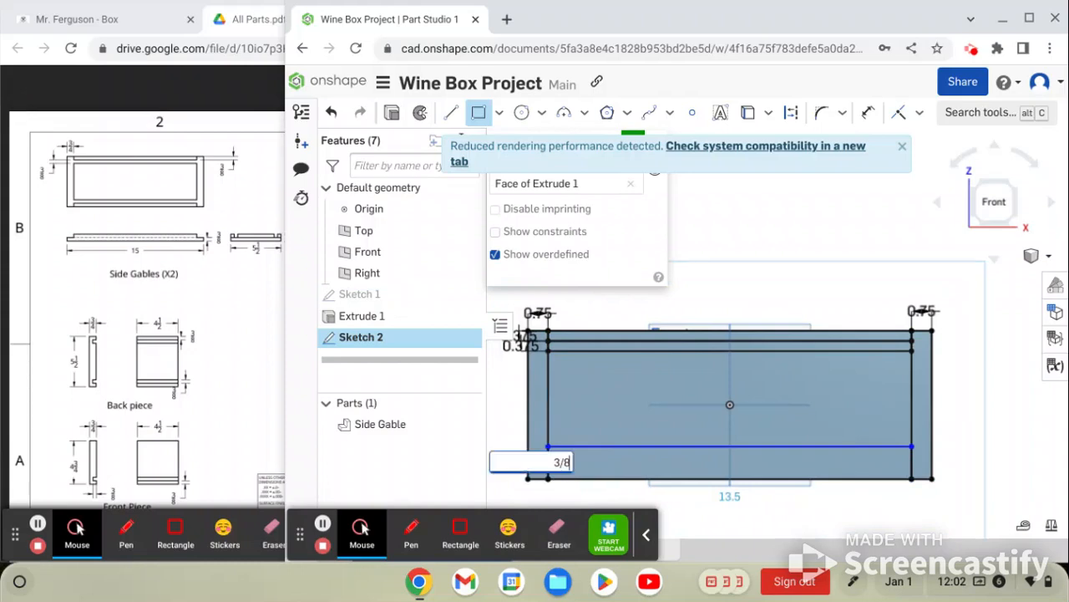
key("Return")
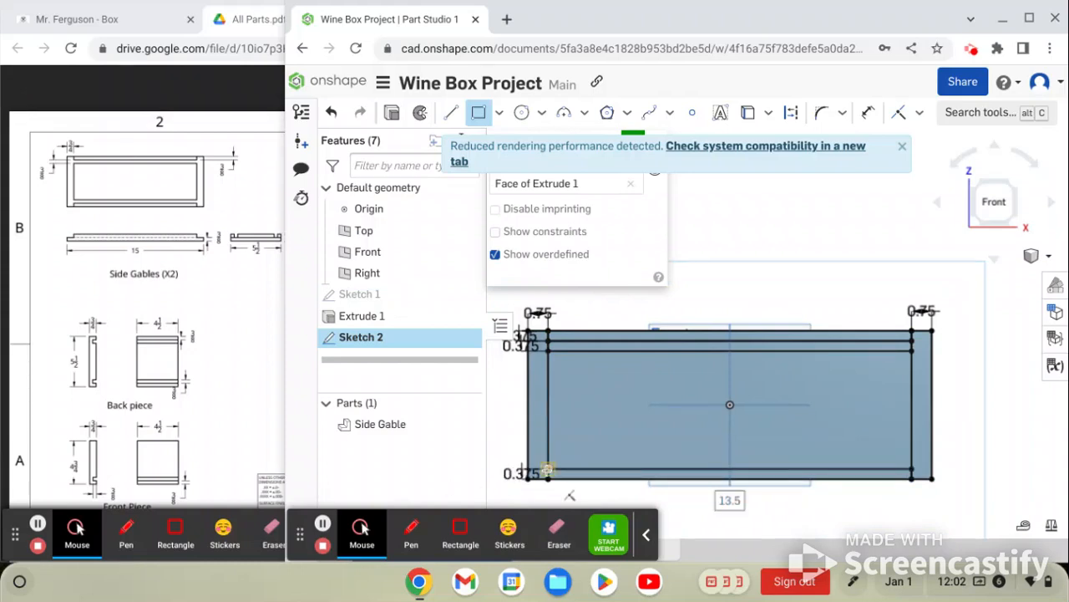
- Draw another corner rectangle directly above the bottom strip, spanning between the end strips, and set its height to 3/8 in
left_click(548, 467)
left_click(911, 429)
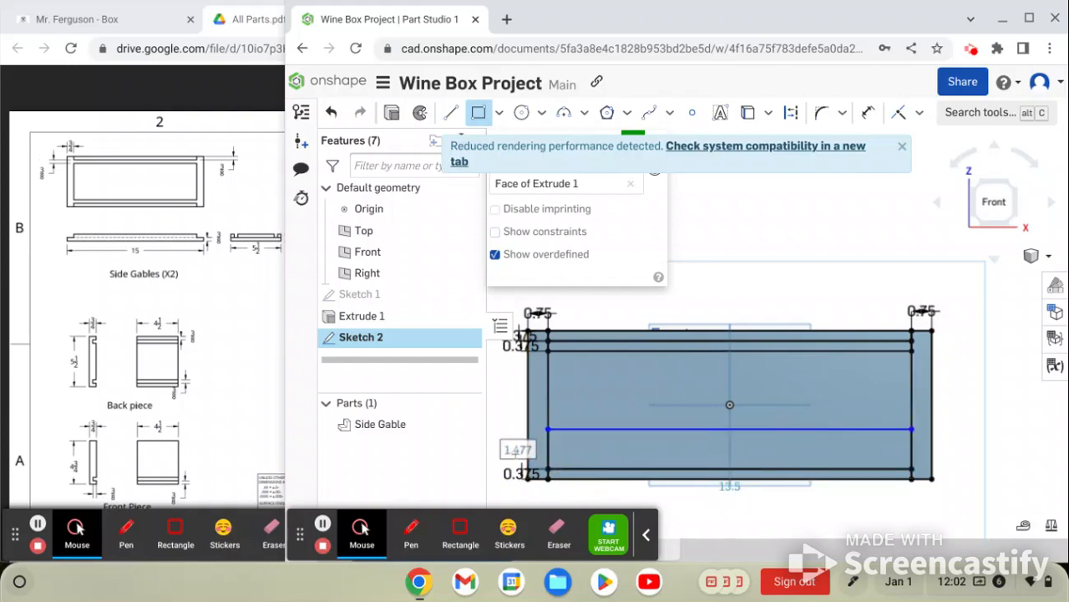
type("3")
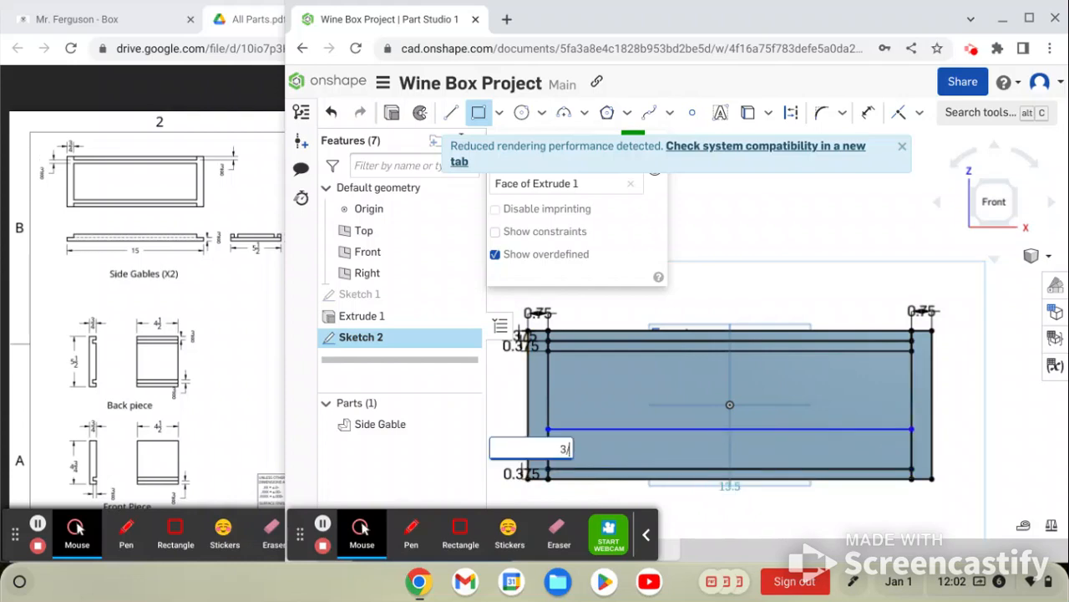
type("/8")
key("Return")
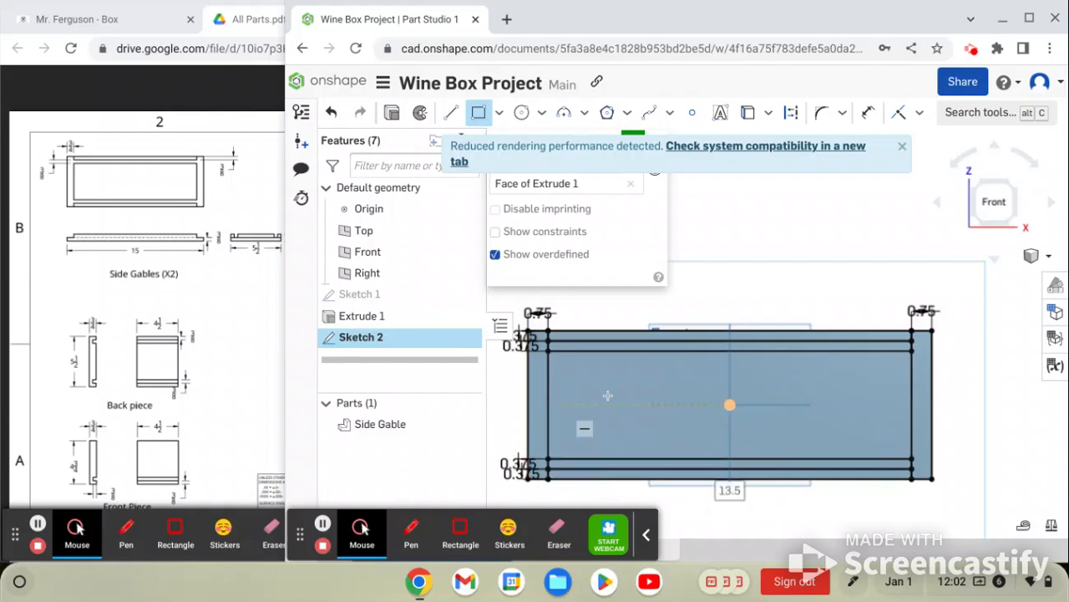
scroll(560, 349, "down", 1)
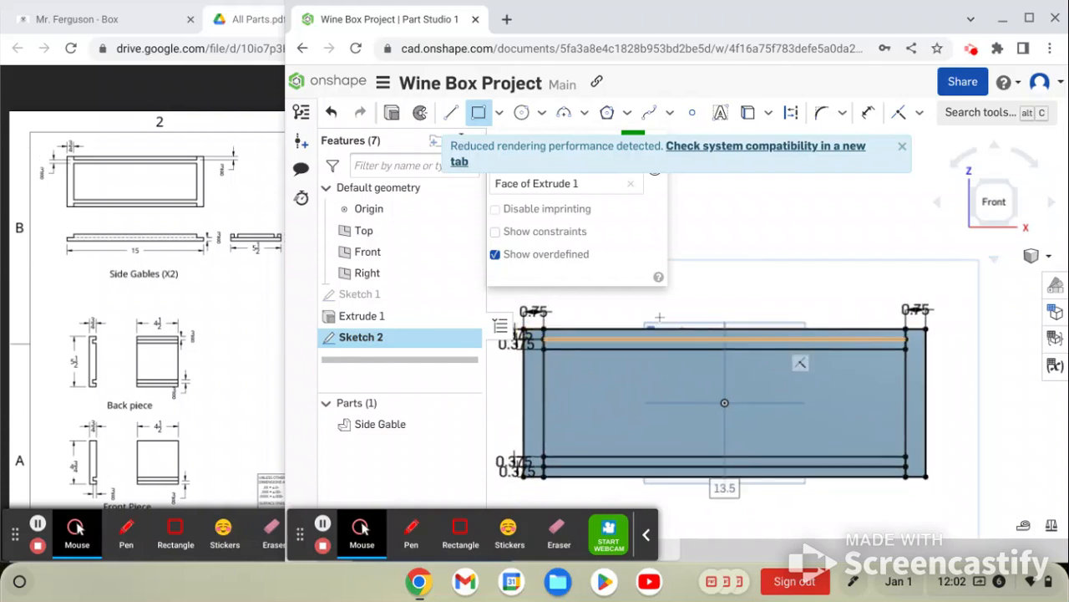
- Dismiss the rendering performance notice and trim the short vertical segment at the left end of the inner bottom strip
left_click(902, 146)
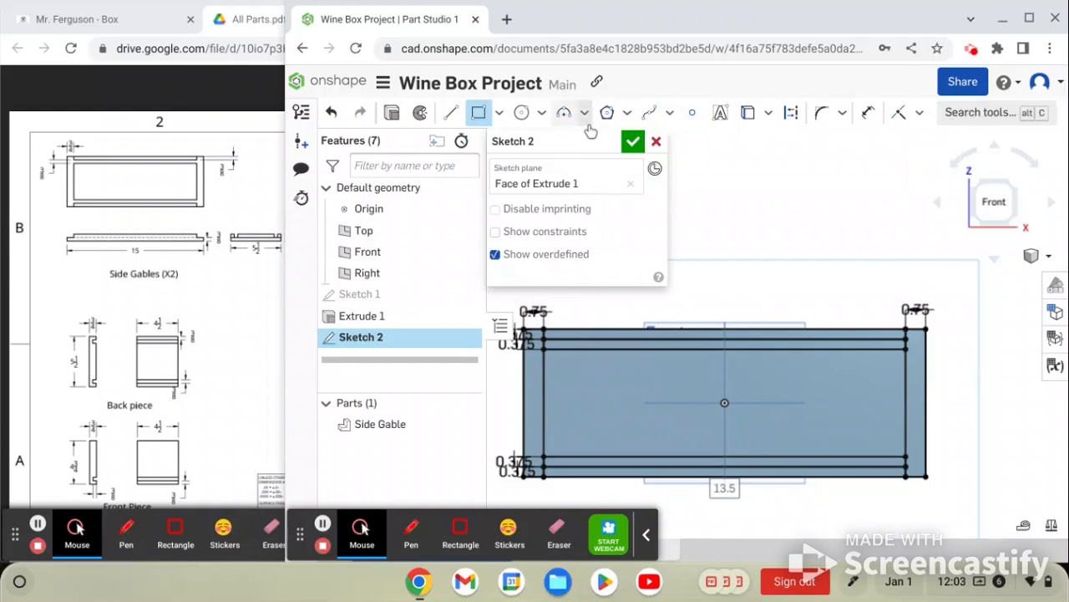
left_click(969, 112)
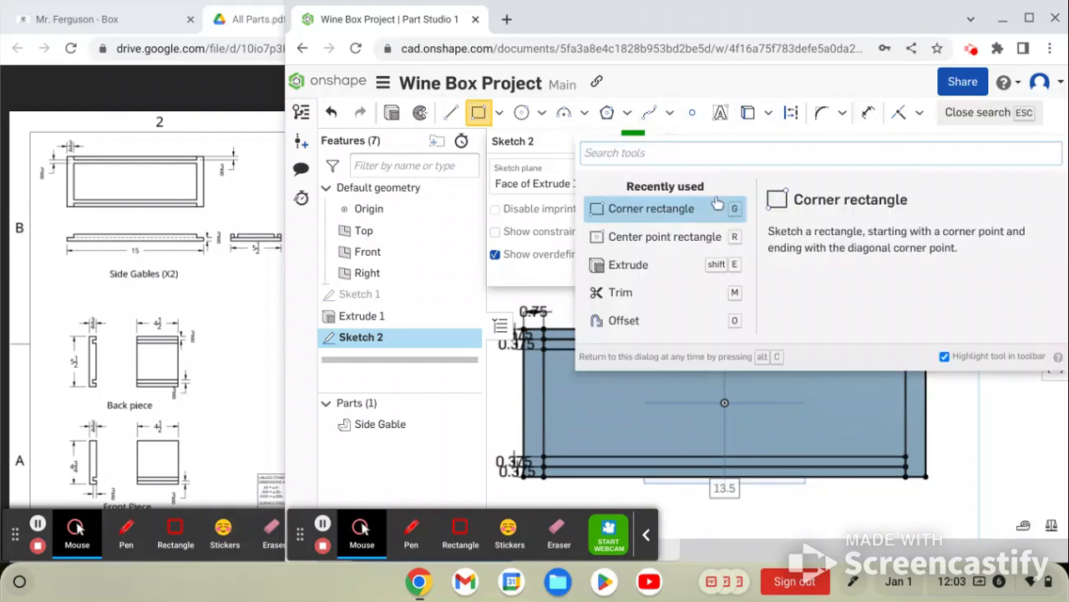
type("trim")
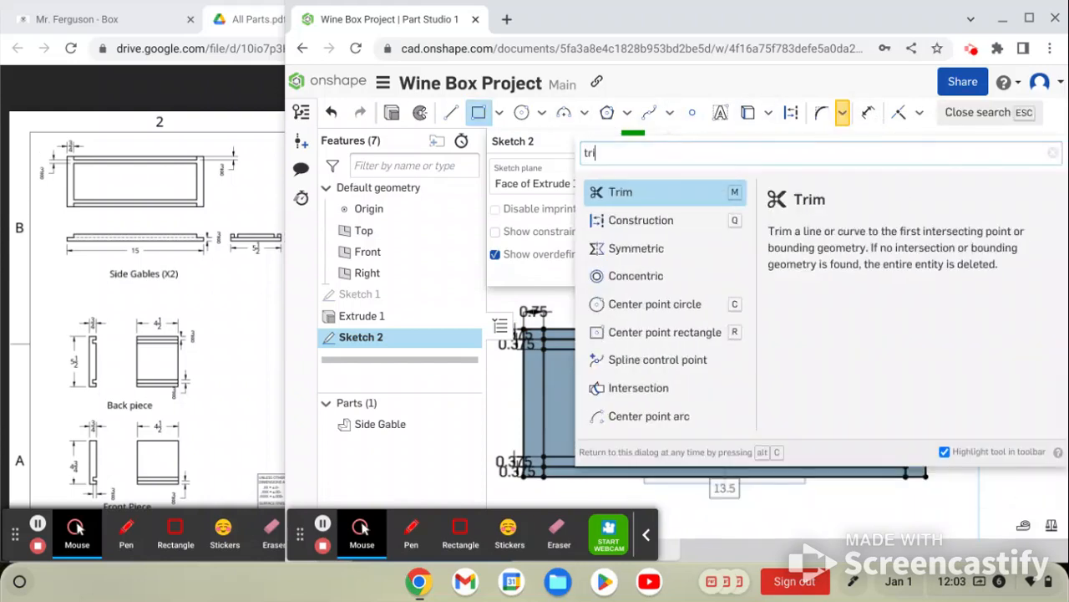
left_click(700, 200)
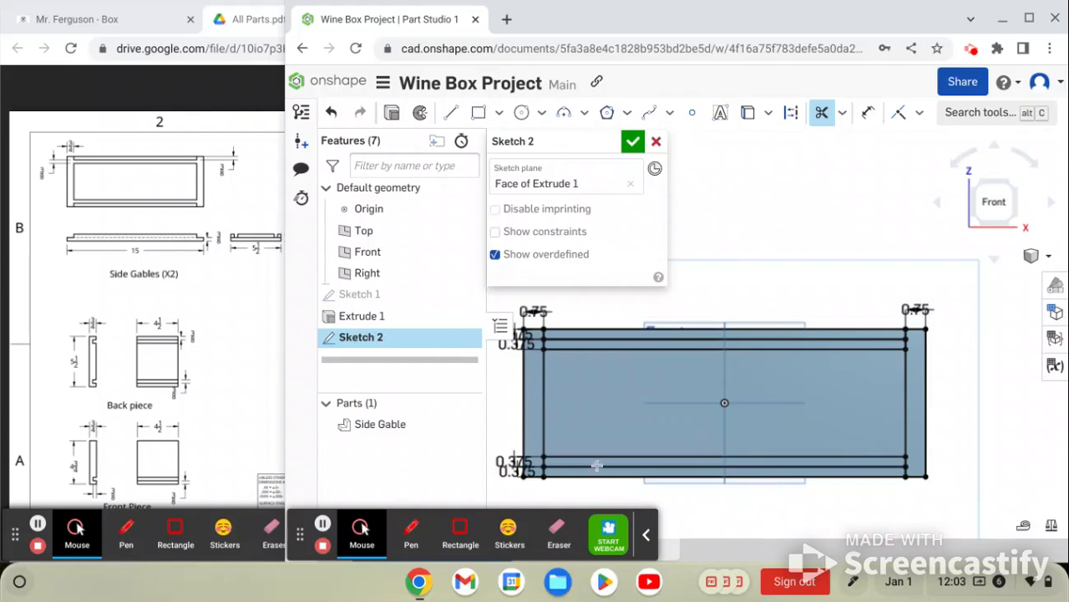
scroll(597, 464, "up", 3)
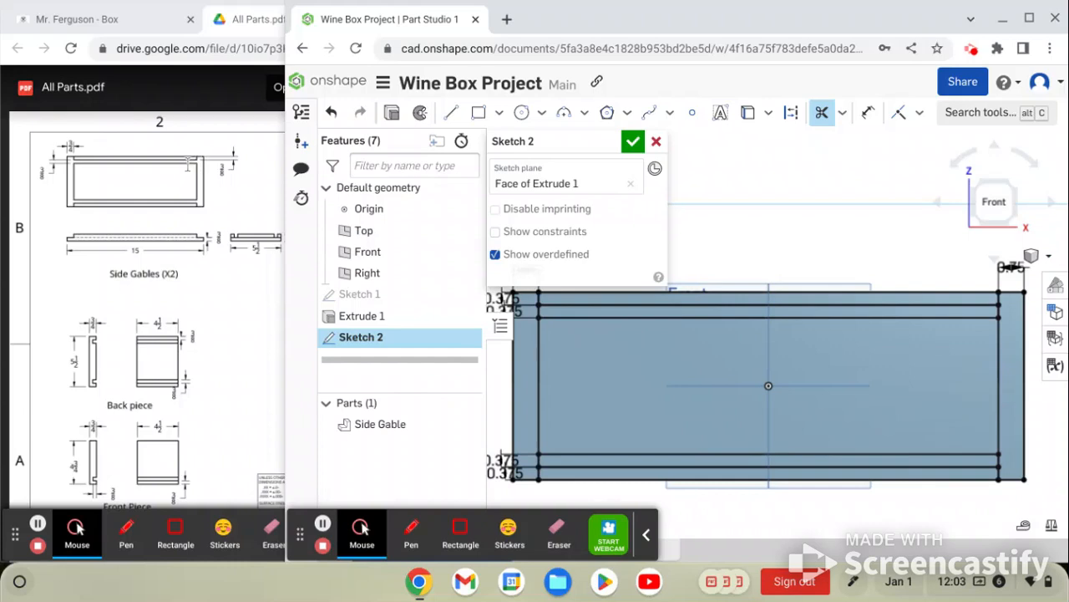
scroll(538, 456, "up", 2)
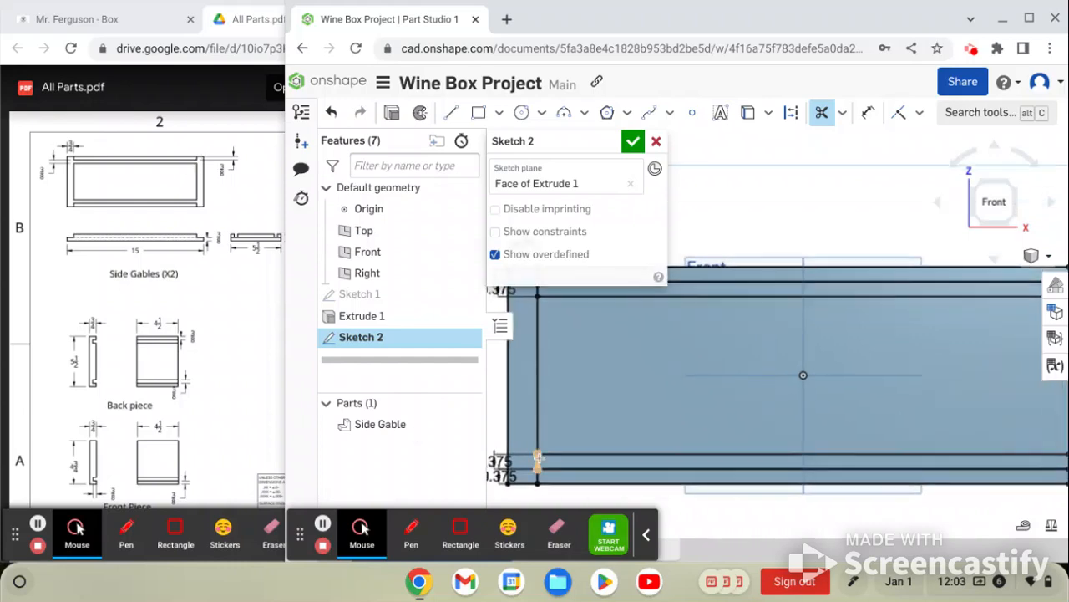
scroll(538, 459, "up", 2)
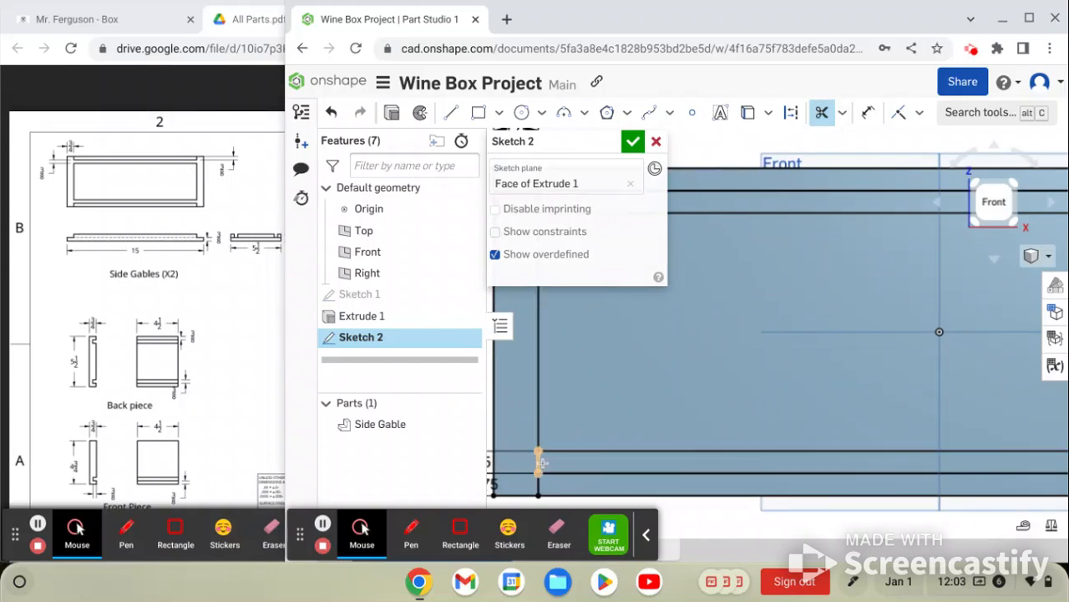
scroll(538, 462, "up", 1)
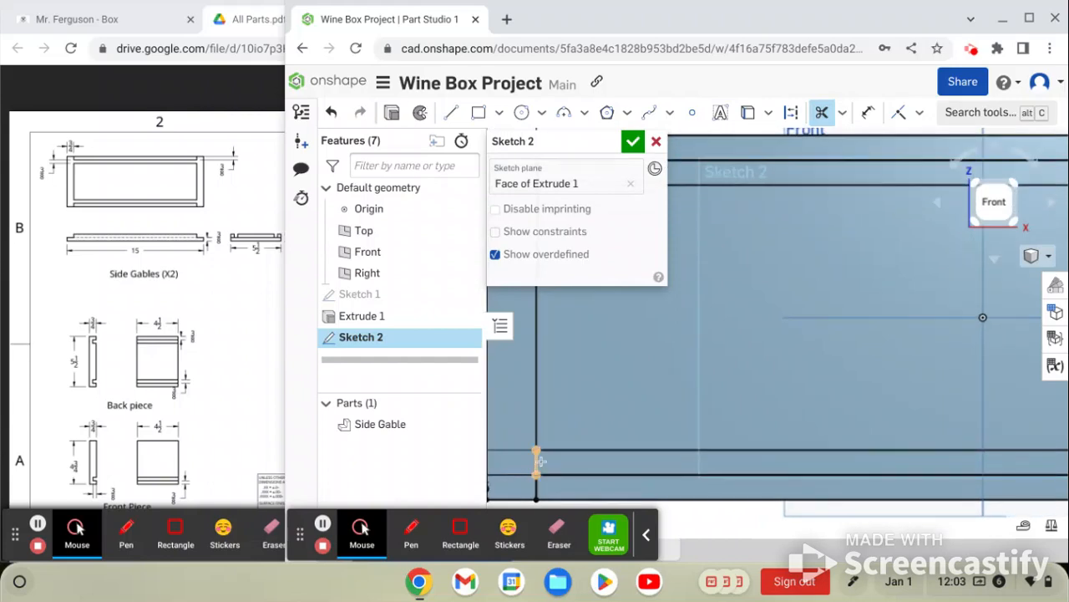
left_click(537, 462)
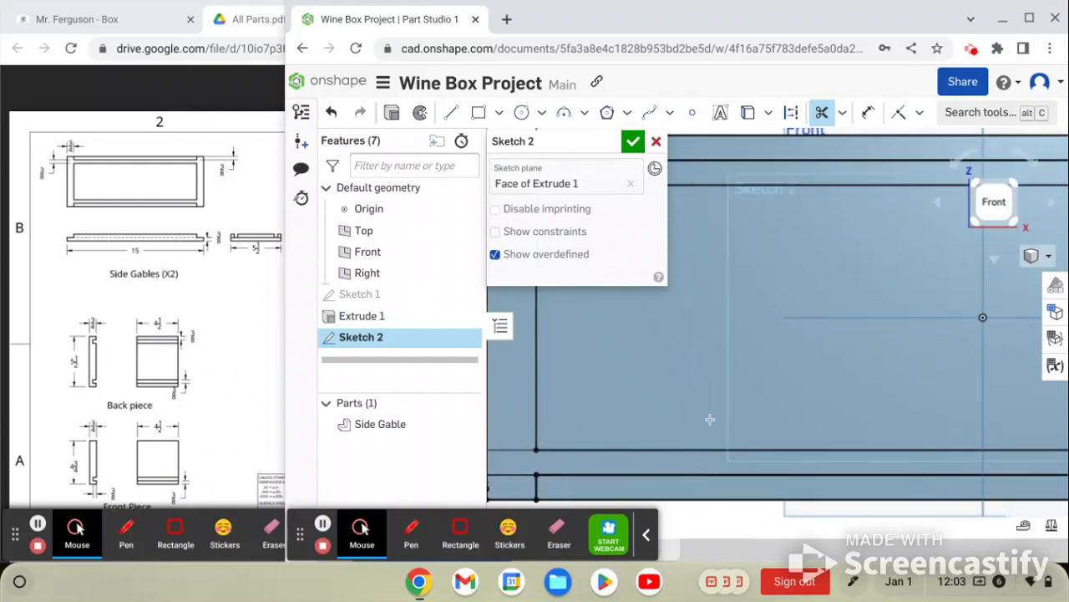
- Trim the short vertical segment at the right end of the inner bottom strip
scroll(542, 468, "down", 1)
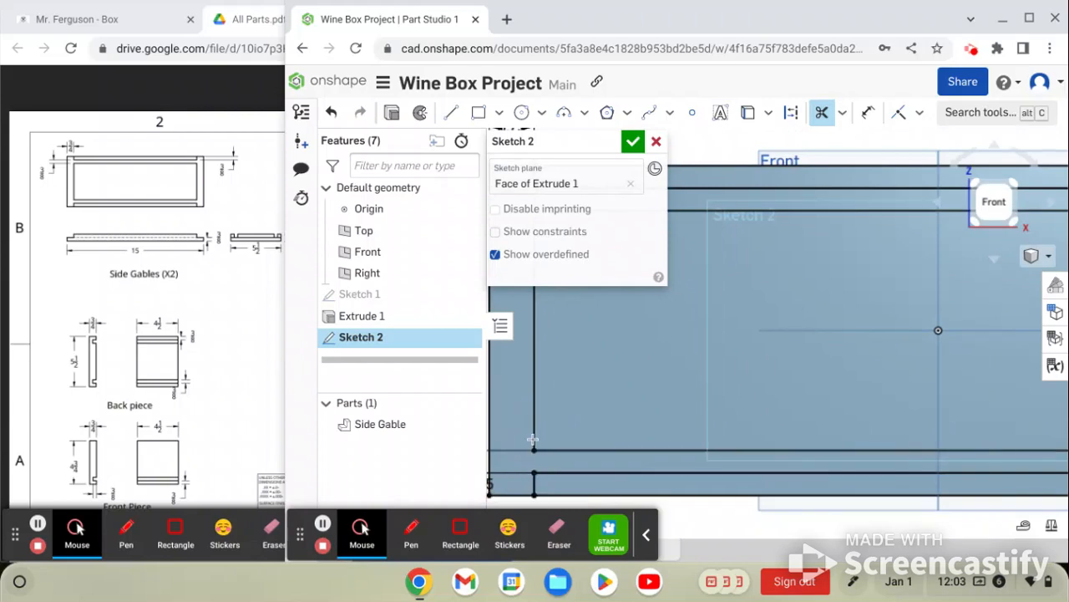
scroll(516, 452, "down", 1)
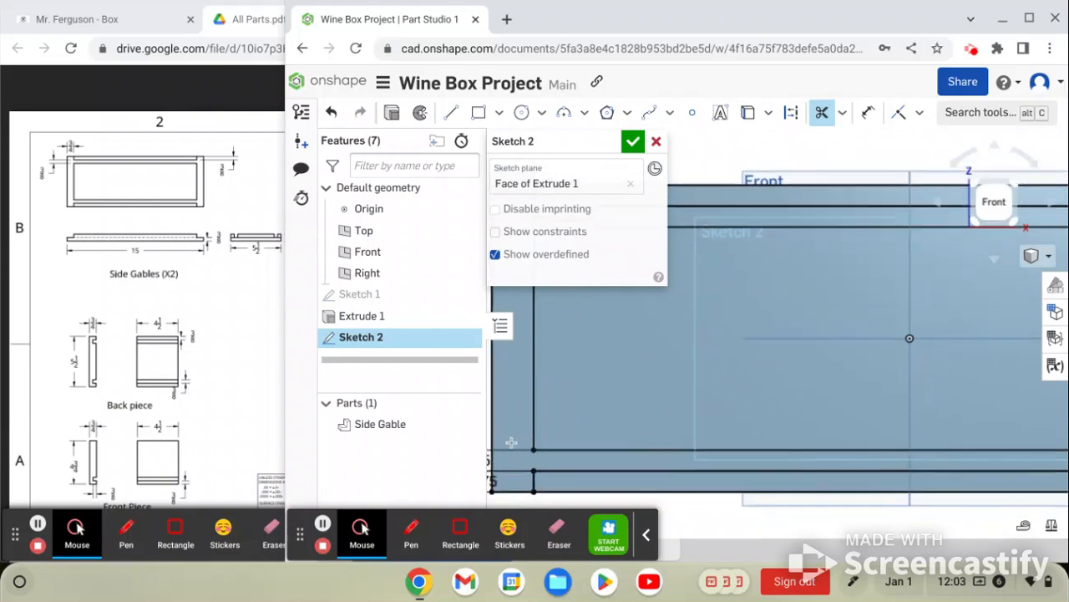
scroll(509, 452, "down", 1)
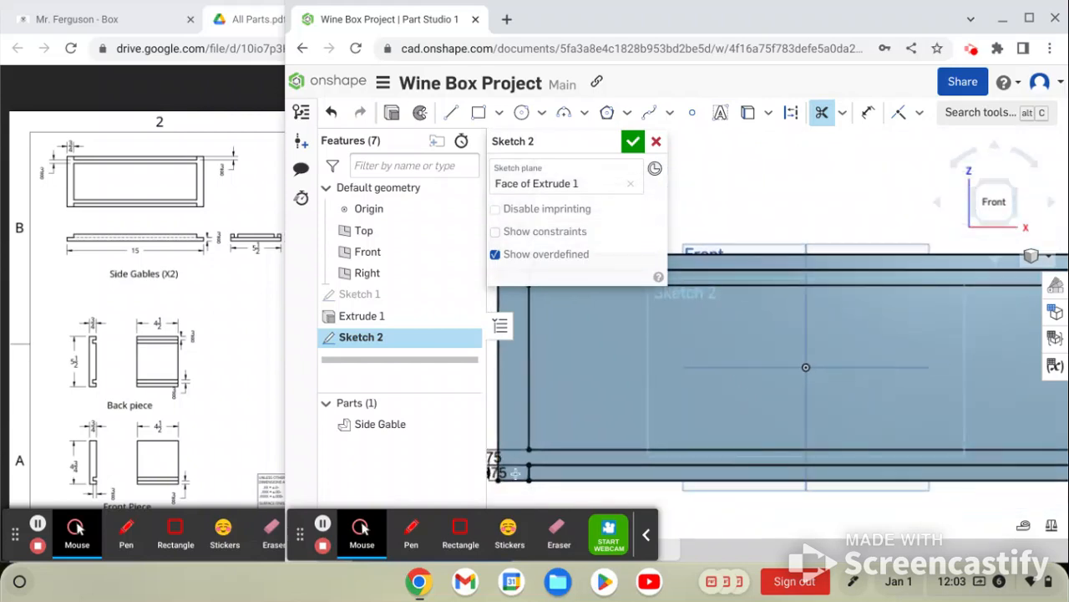
scroll(558, 440, "down", 1)
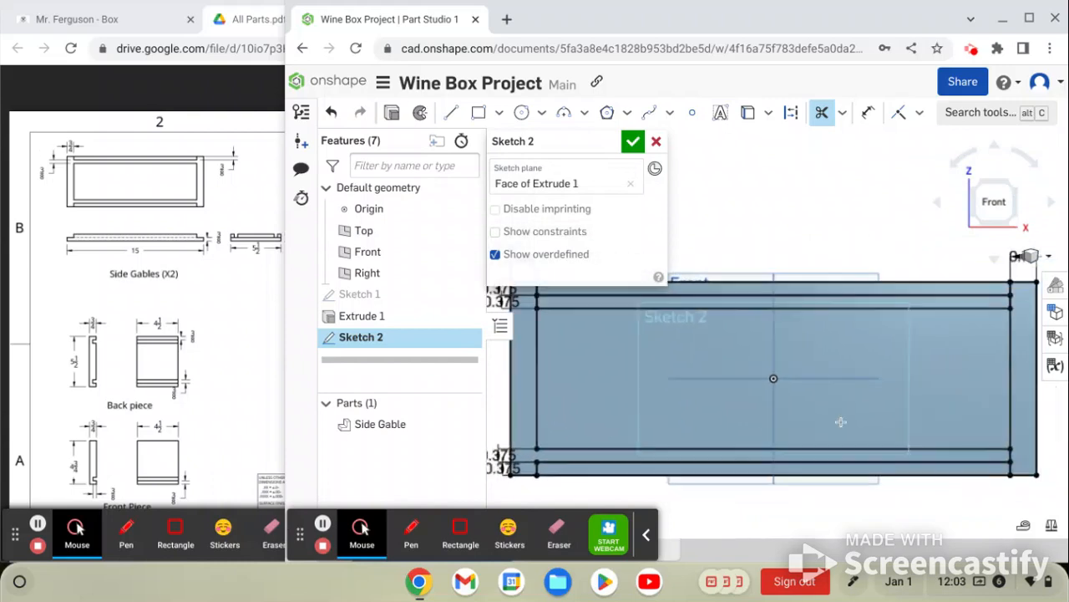
scroll(993, 451, "up", 4)
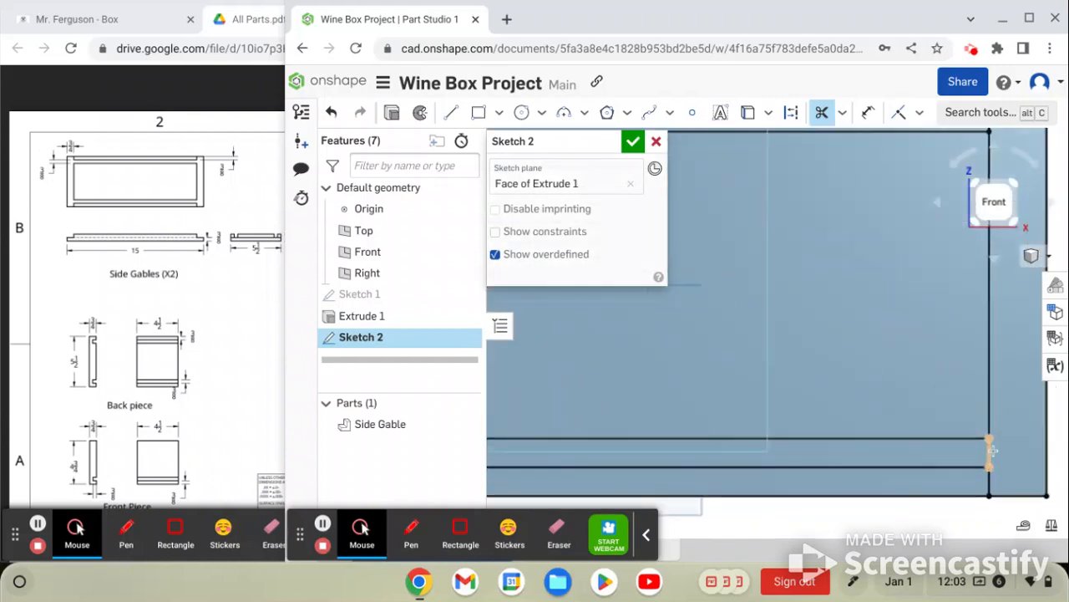
left_click(991, 452)
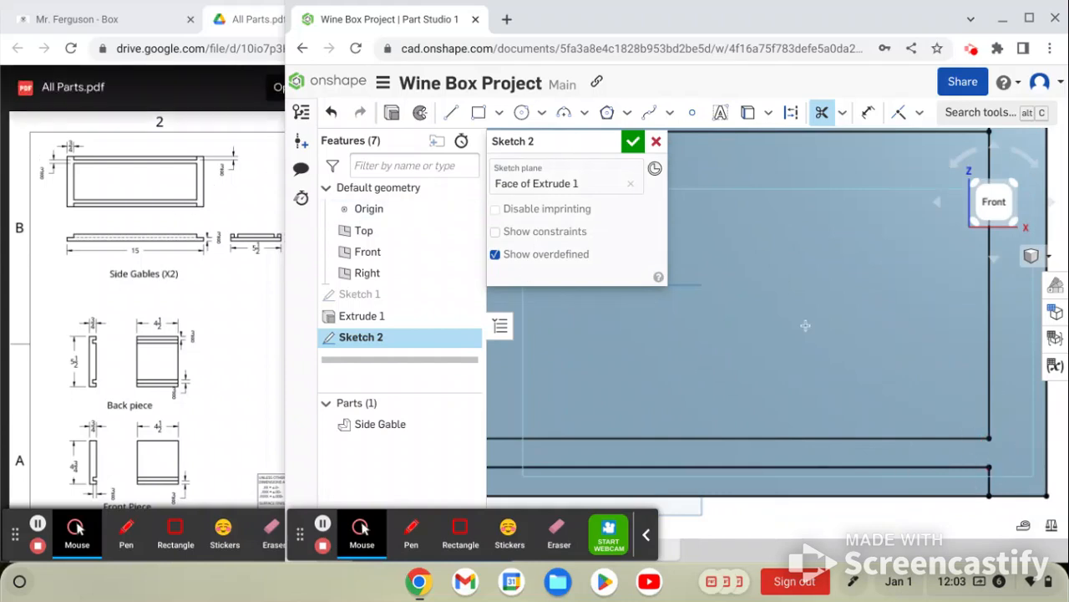
- Trim the short vertical segments at the right and left ends of the inner top strip
scroll(825, 347, "down", 3)
scroll(933, 197, "up", 2)
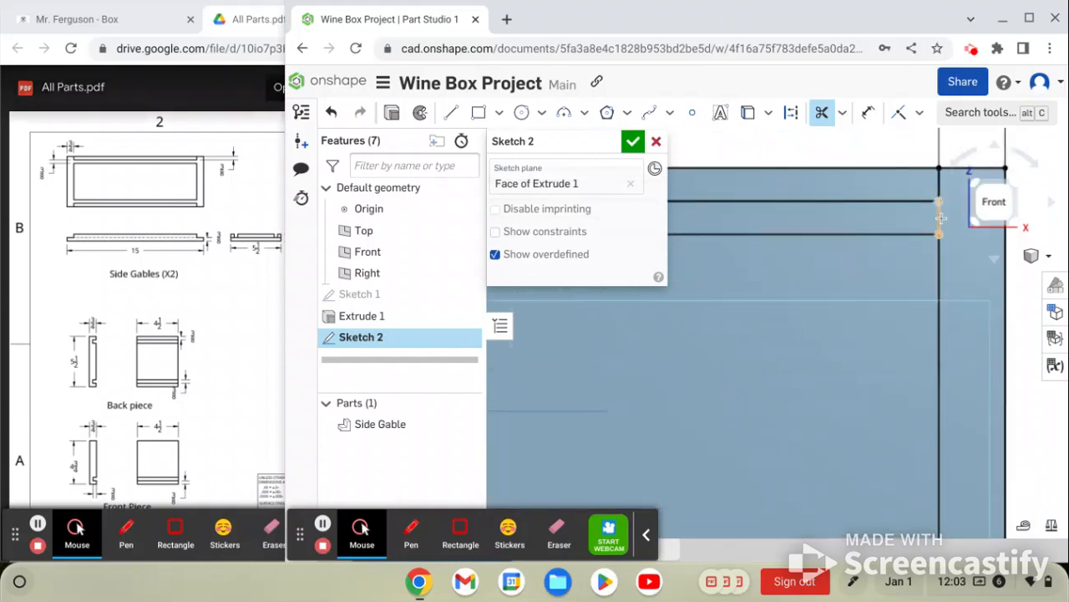
scroll(940, 219, "down", 5)
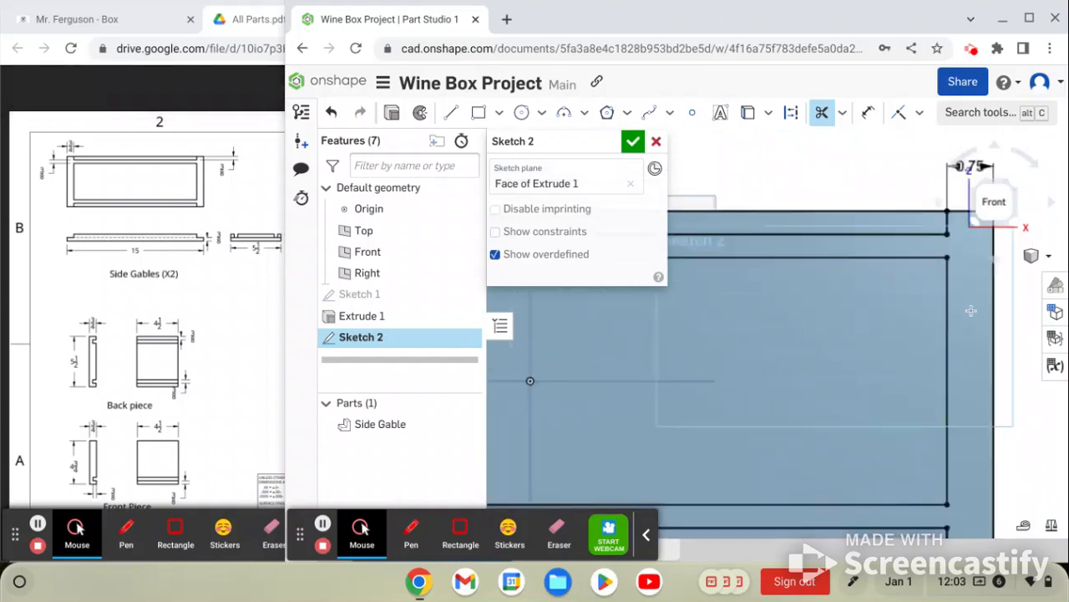
scroll(733, 320, "up", 5)
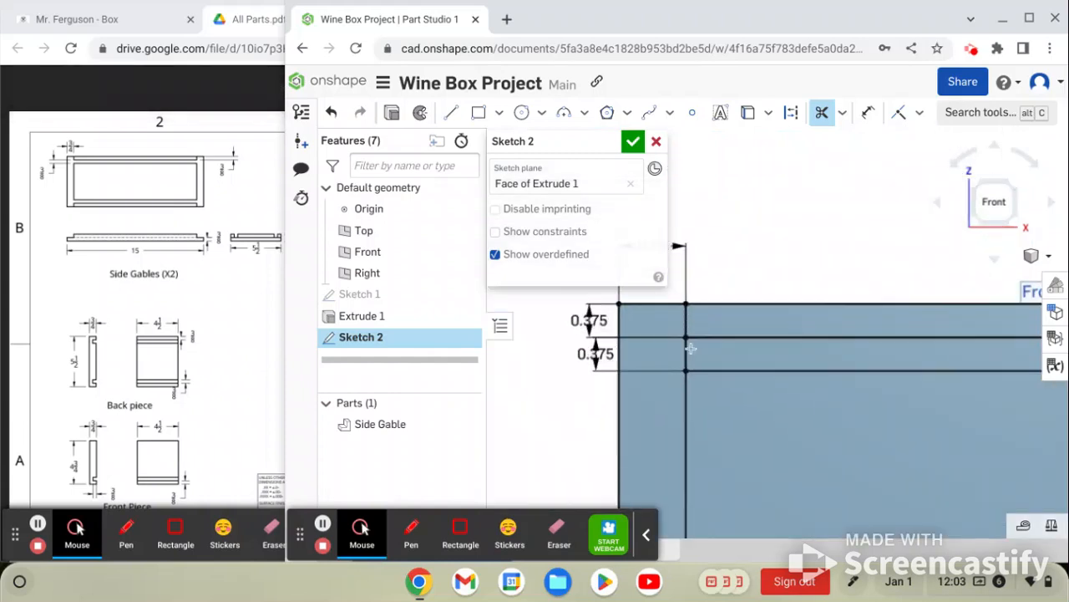
left_click(688, 350)
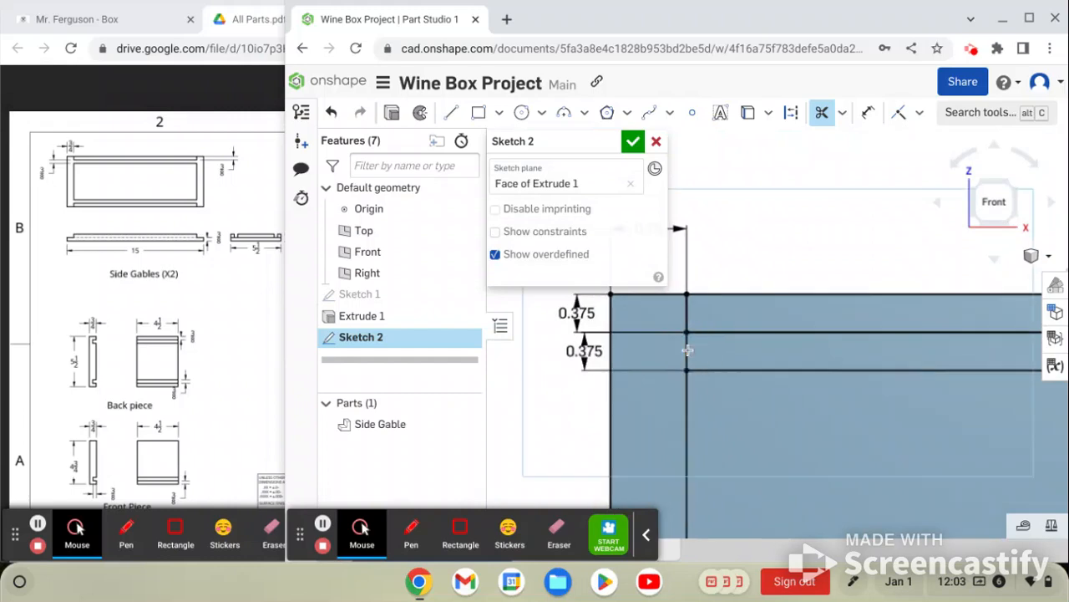
left_click(688, 351)
scroll(664, 380, "down", 2)
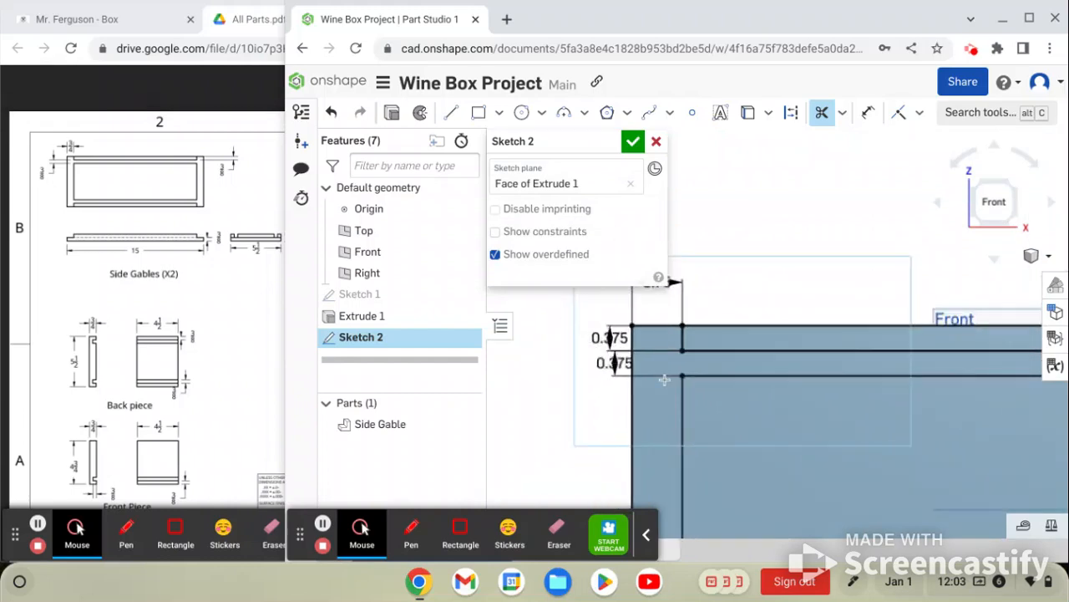
scroll(664, 379, "down", 5)
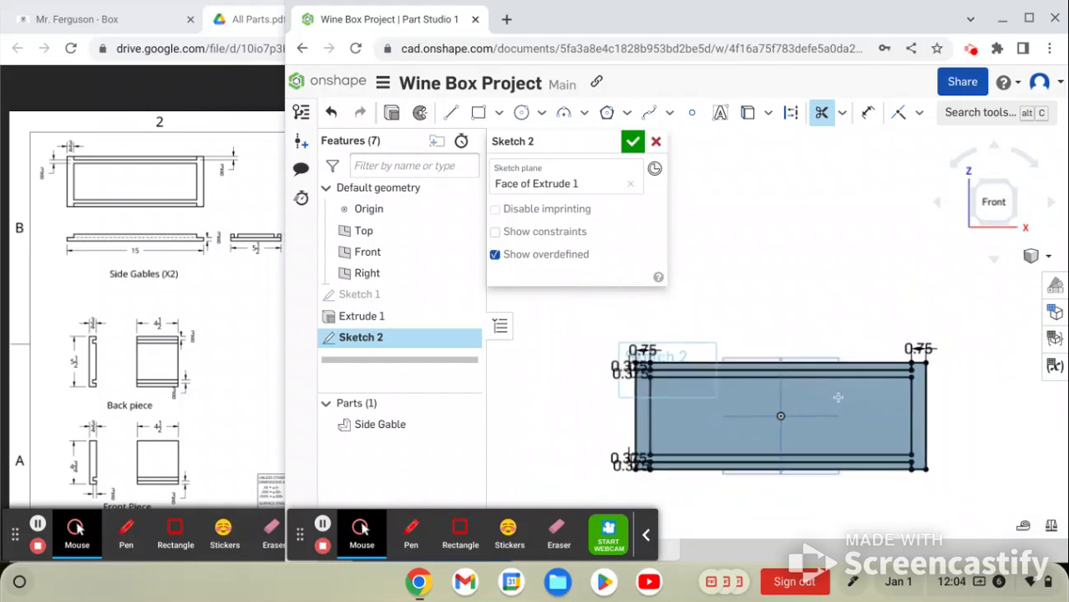
- Finish the strip sketch on the gable's face and return the model to the Front view
scroll(838, 397, "up", 1)
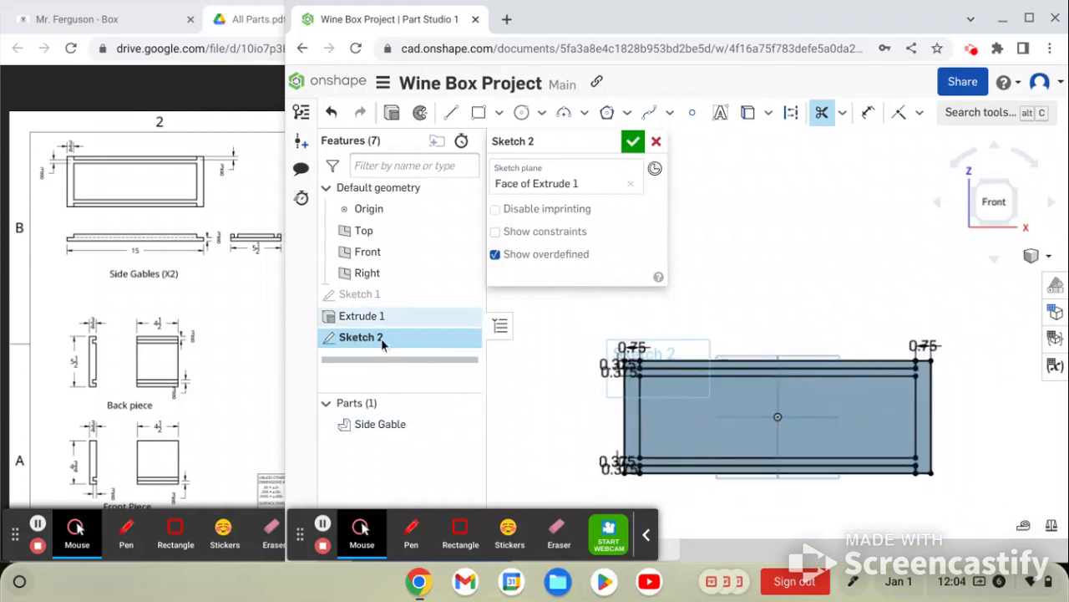
left_click(635, 142)
mouse_move(776, 410)
right_mouse_down()
mouse_move(806, 367)
mouse_move(675, 399)
mouse_move(824, 408)
right_mouse_up()
left_click(985, 205)
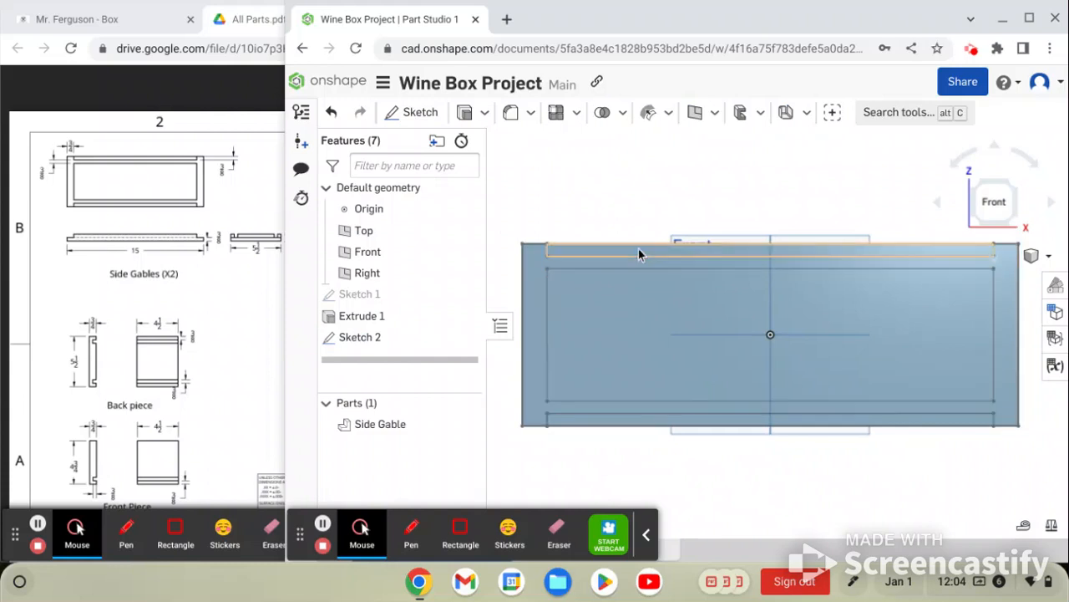
scroll(646, 255, "up", 1)
scroll(647, 257, "up", 1)
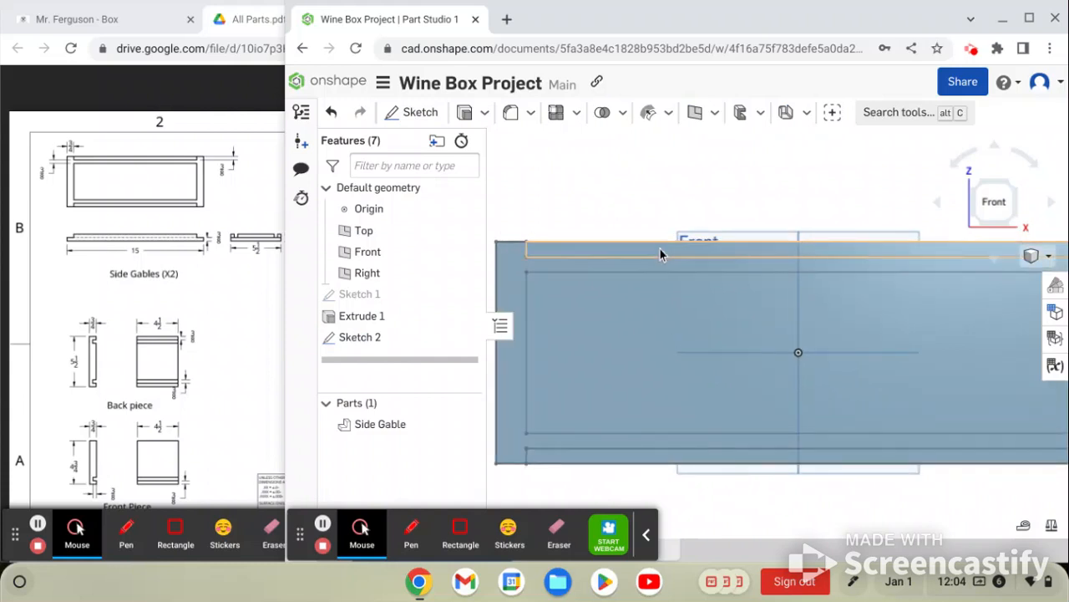
scroll(716, 272, "down", 2)
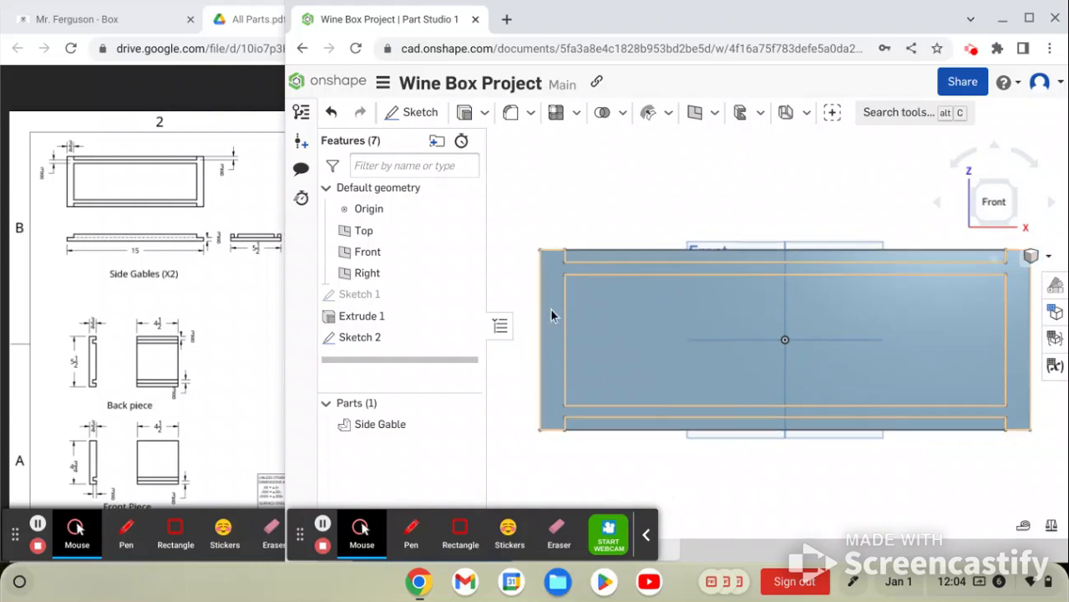
- Extrude the connected end and groove region of the sketch on the side gable's face as a Remove operation
right_click_drag(609, 346, 535, 344)
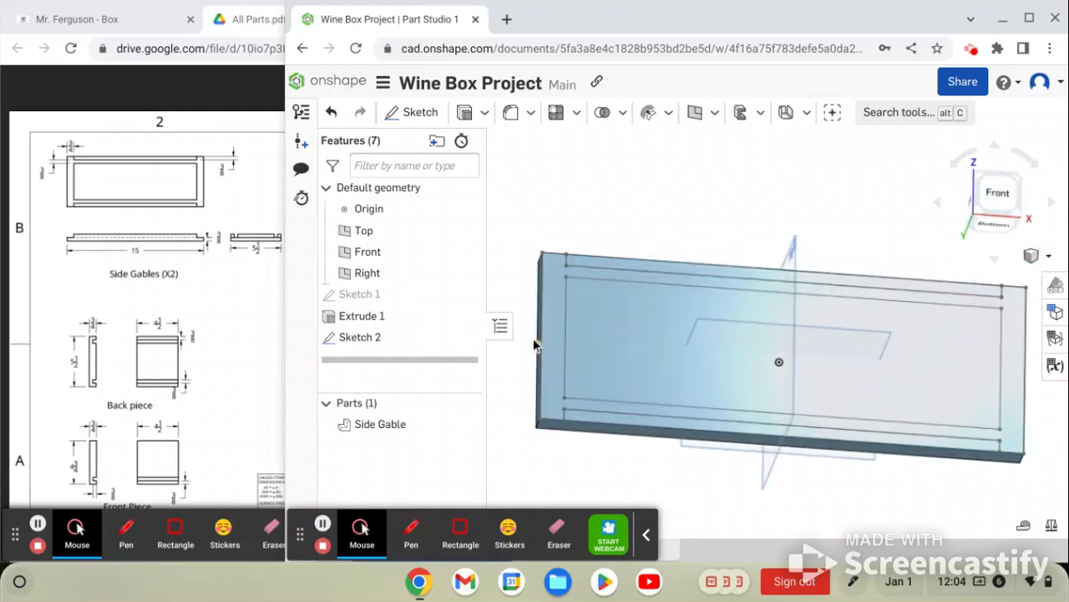
left_click(558, 286)
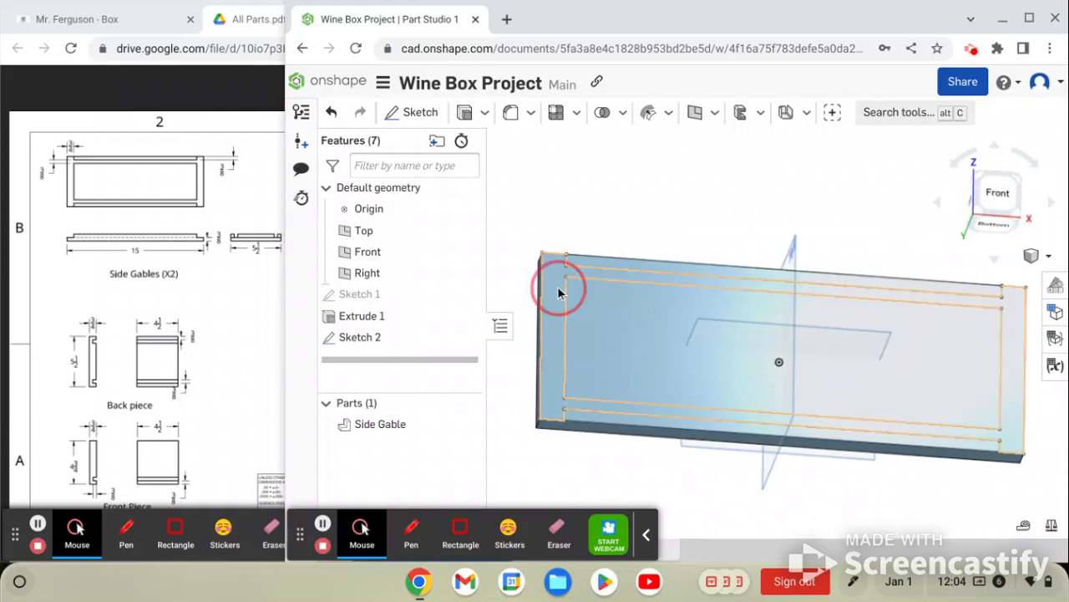
mouse_move(572, 301)
right_mouse_down()
mouse_move(893, 327)
mouse_move(957, 308)
right_mouse_up()
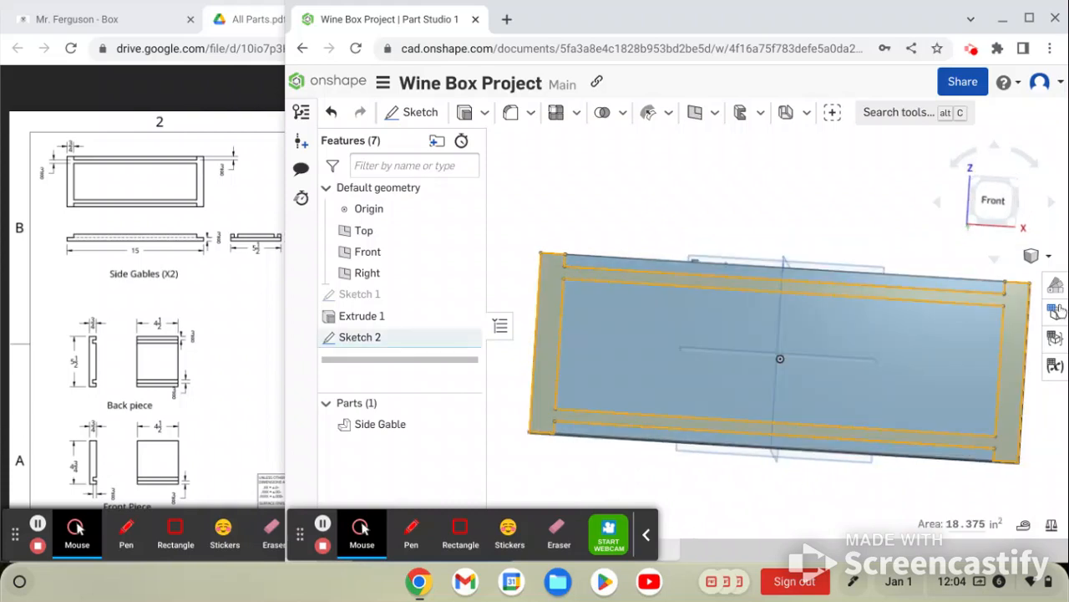
left_click(465, 113)
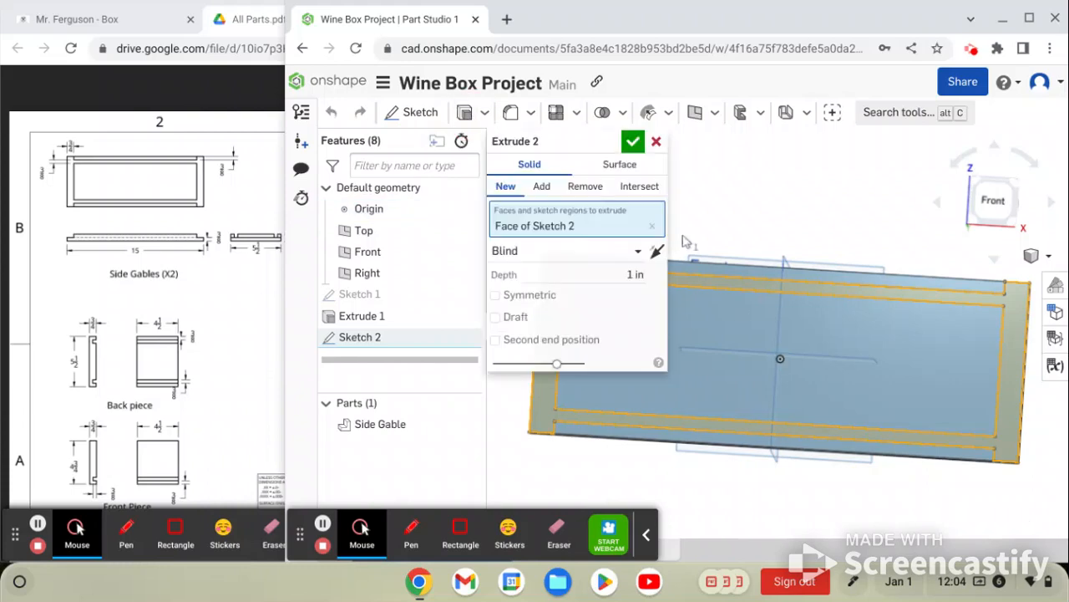
right_click_drag(902, 347, 955, 382)
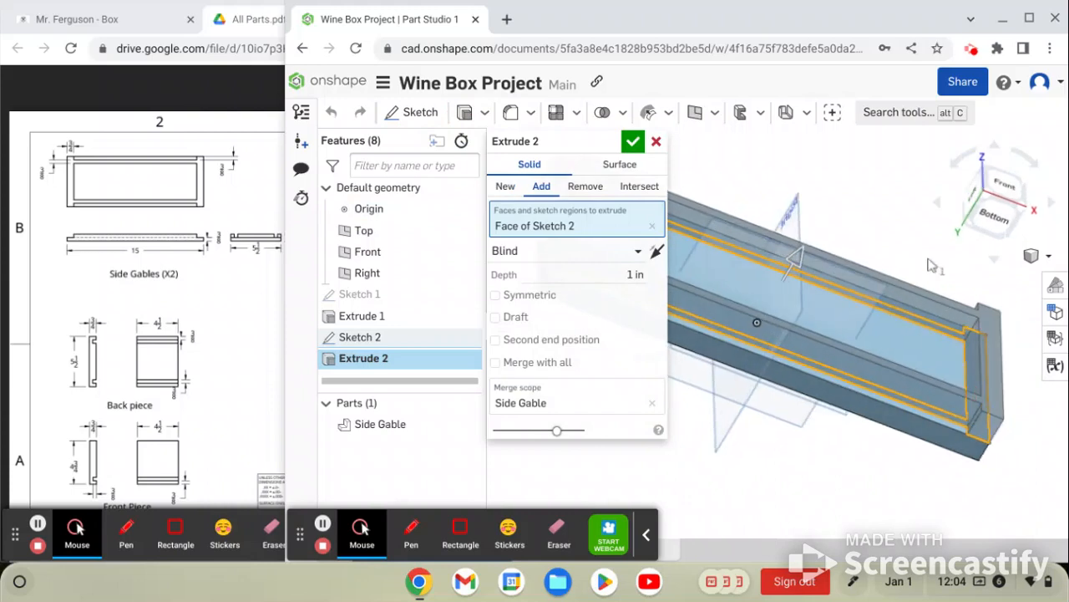
left_click(995, 187)
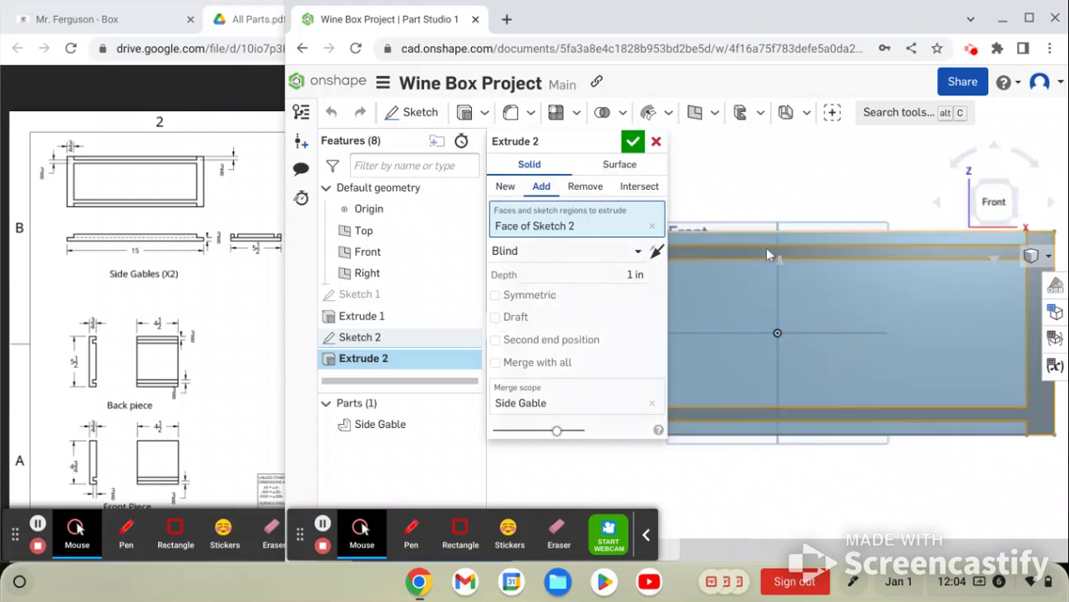
left_click(584, 187)
- Set the cut's depth to 3/8 in and accept the extrusion on the side gable
right_click_drag(812, 325, 835, 289)
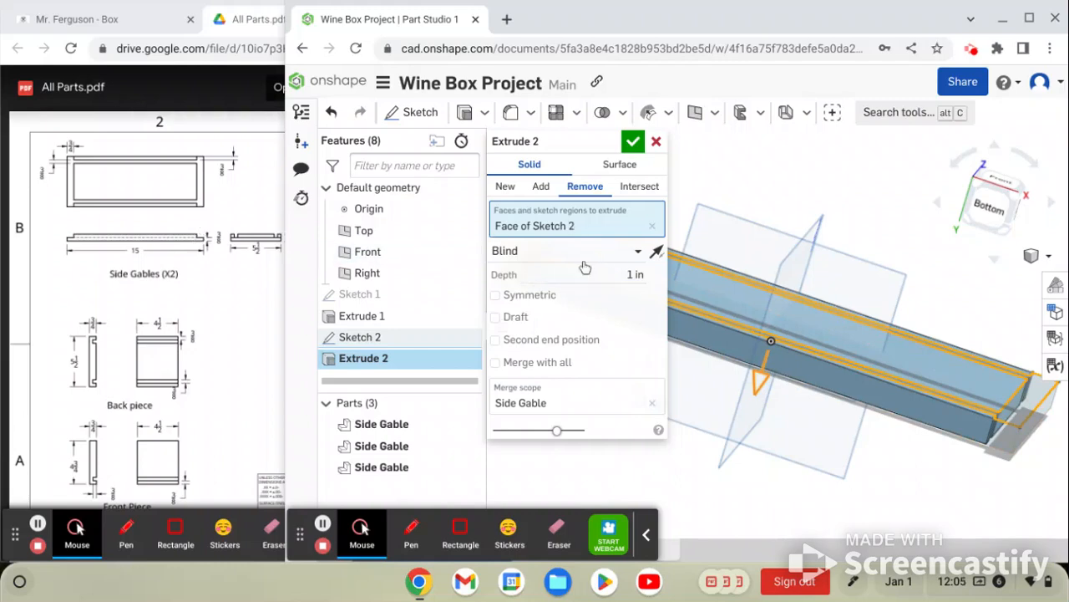
left_click(642, 275)
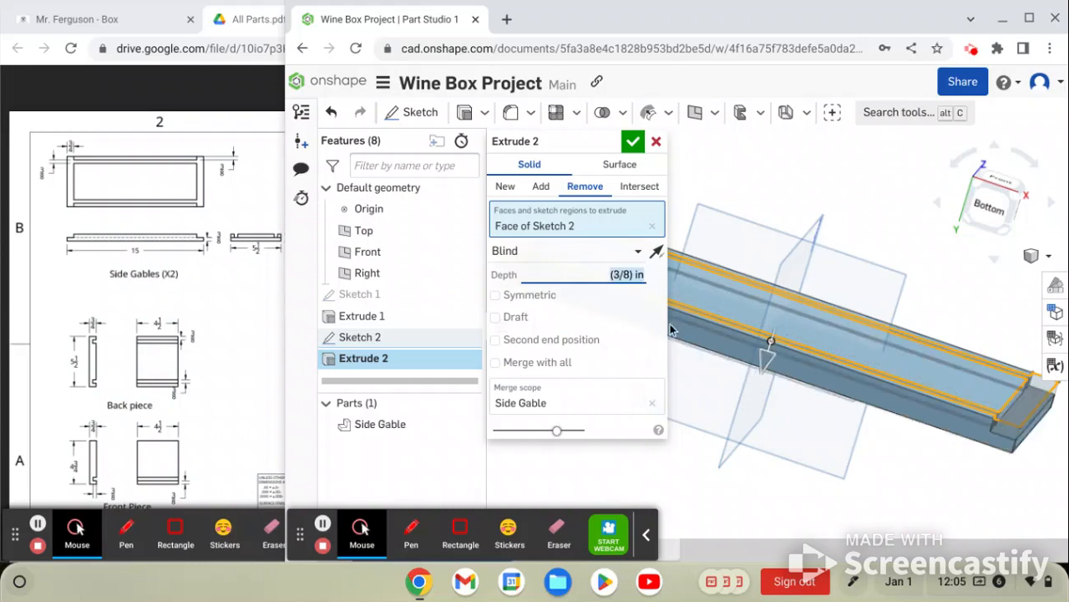
right_click_drag(788, 376, 814, 434)
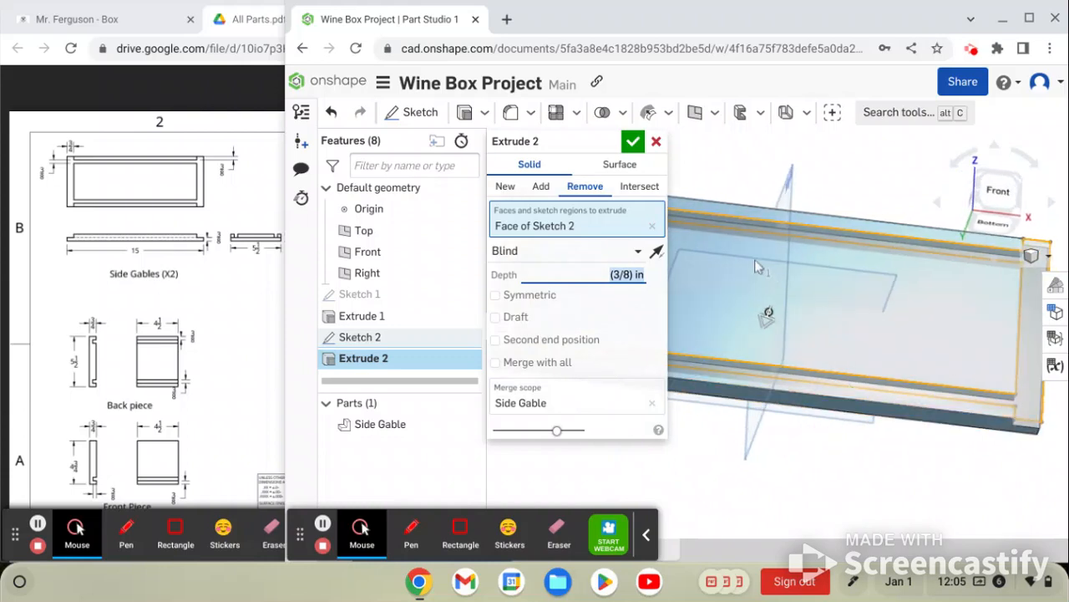
mouse_move(793, 318)
right_mouse_down()
mouse_move(840, 315)
mouse_move(794, 328)
right_mouse_up()
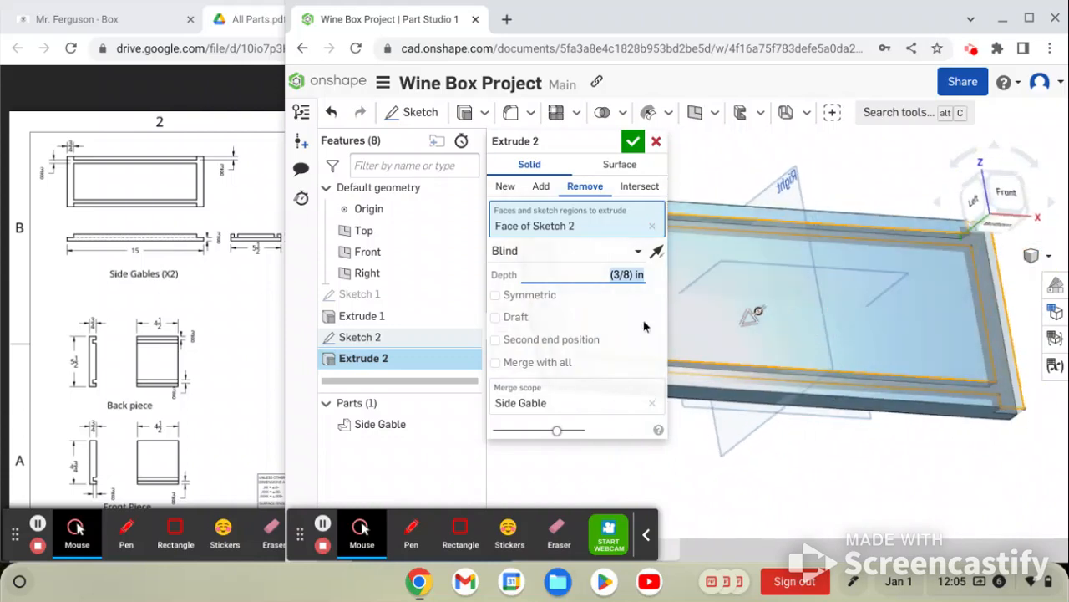
left_click(633, 142)
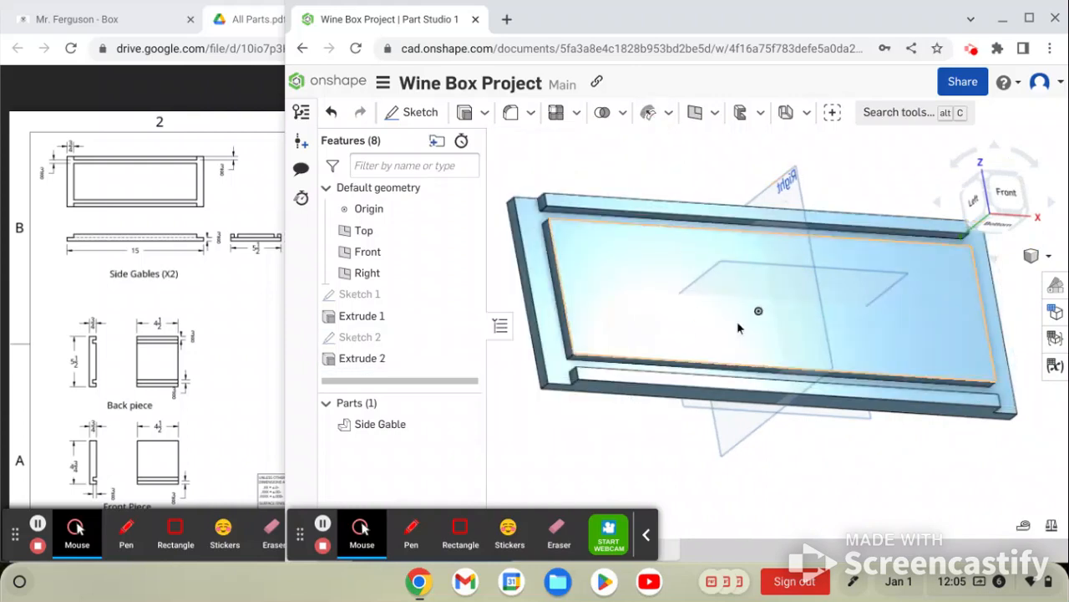